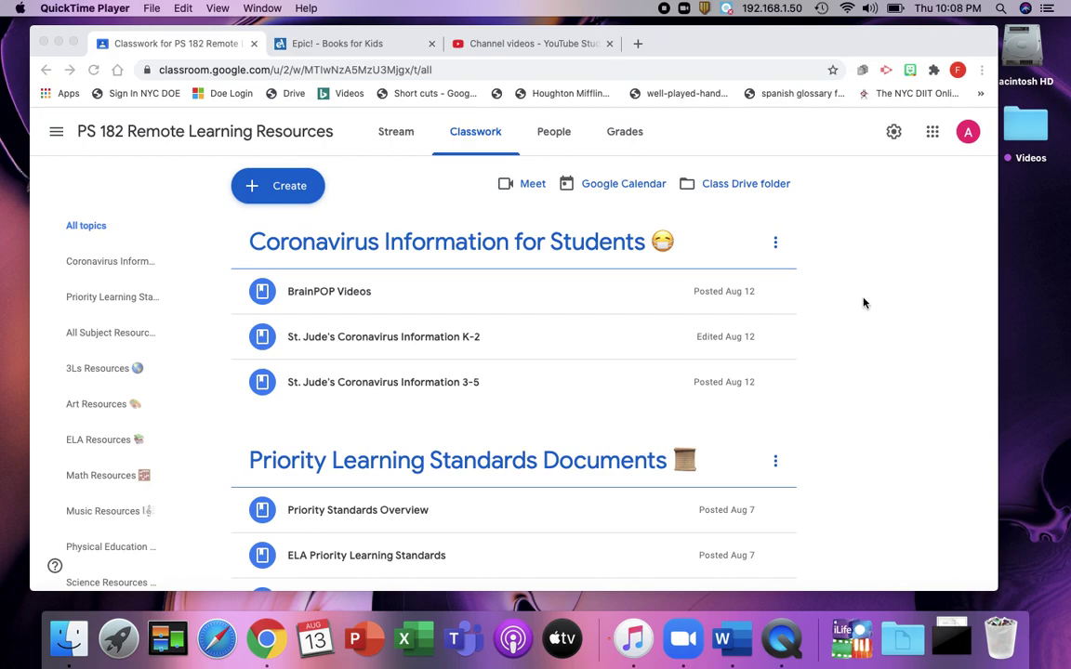
Open the Screencastify website from the Screencastify material under All Subject Resources in the classroom.
{"action": "scroll", "coordinate": [863, 303], "scroll_direction": "down", "scroll_amount": 1}
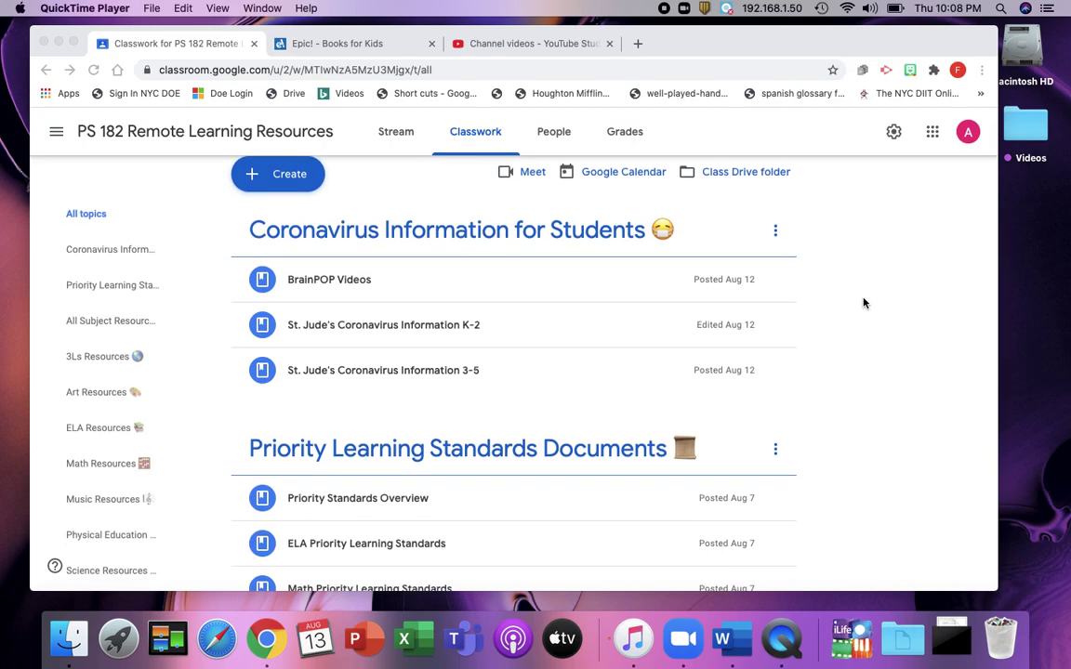
{"action": "scroll", "coordinate": [863, 303], "scroll_direction": "down", "scroll_amount": 10}
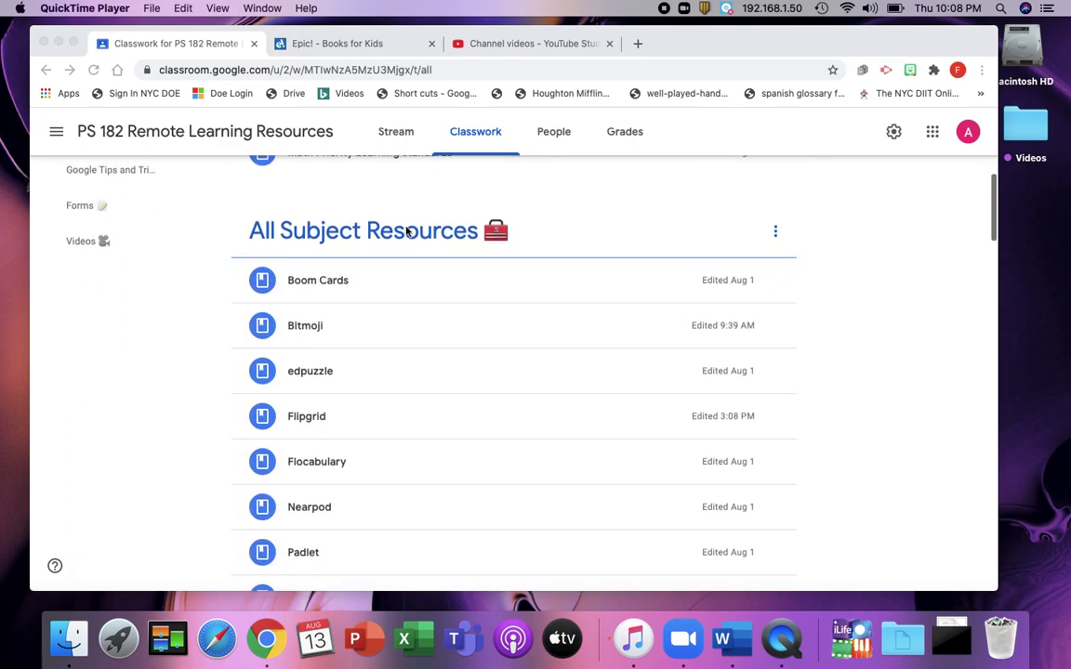
{"action": "scroll", "coordinate": [410, 237], "scroll_direction": "down", "scroll_amount": 5}
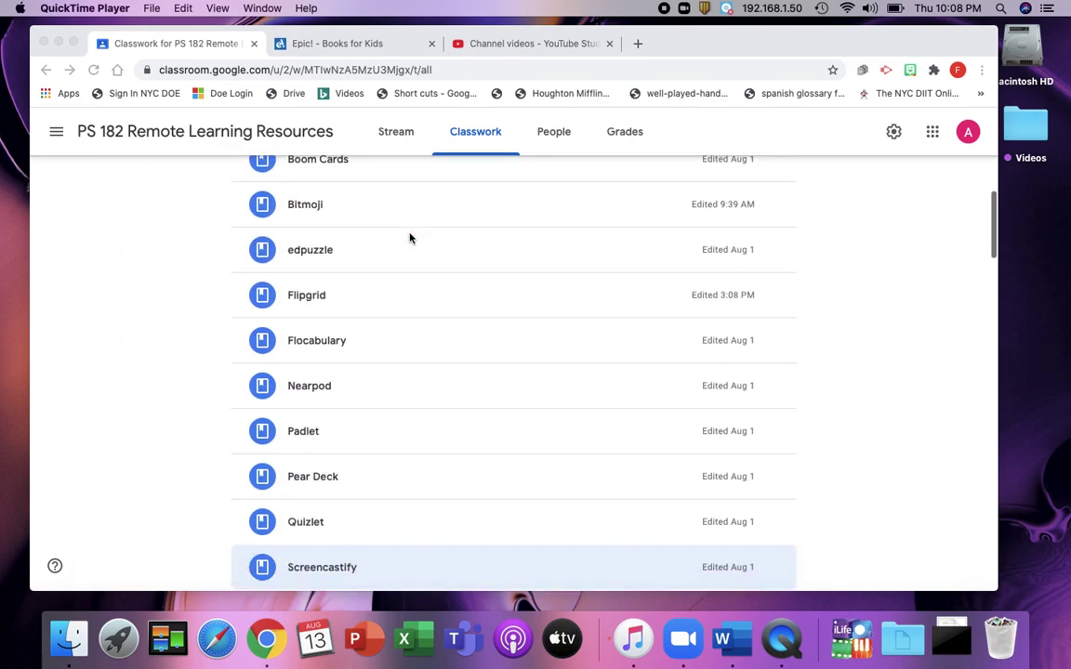
{"action": "left_click", "coordinate": [325, 441]}
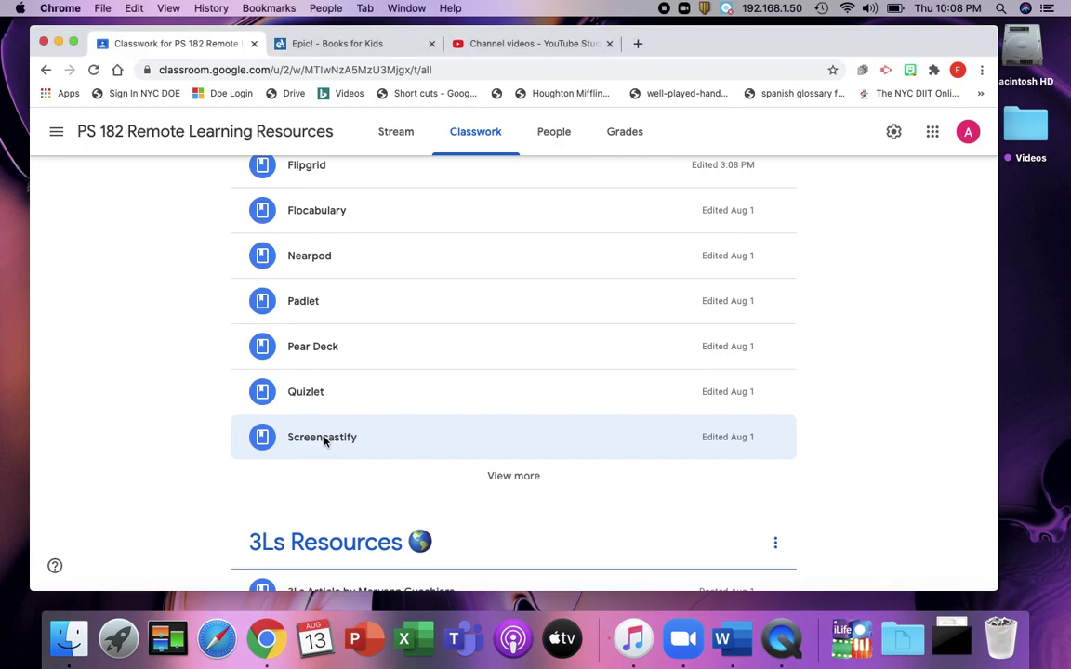
{"action": "left_click", "coordinate": [324, 441]}
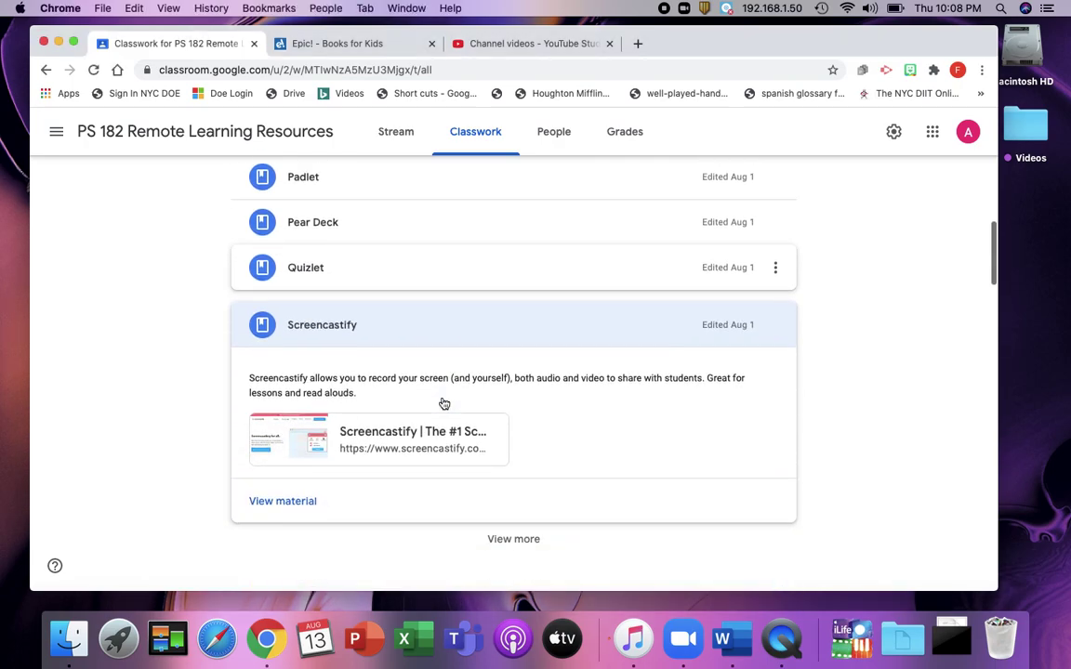
{"action": "left_click", "coordinate": [381, 436]}
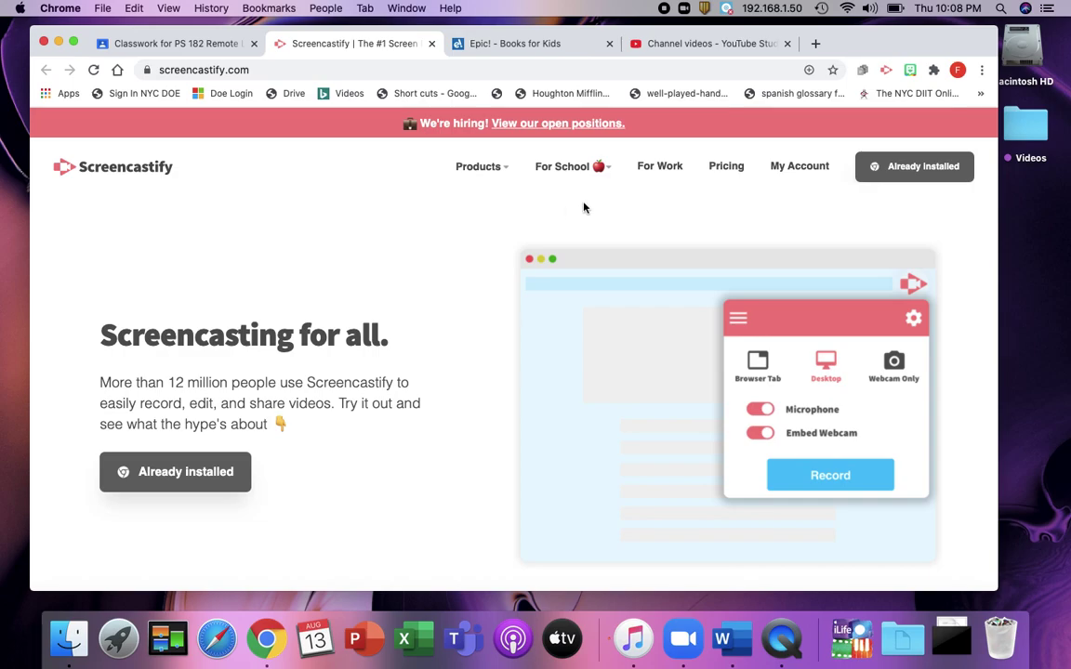
View the Screencastify pricing plans with education discounts shown.
{"action": "left_click", "coordinate": [726, 167]}
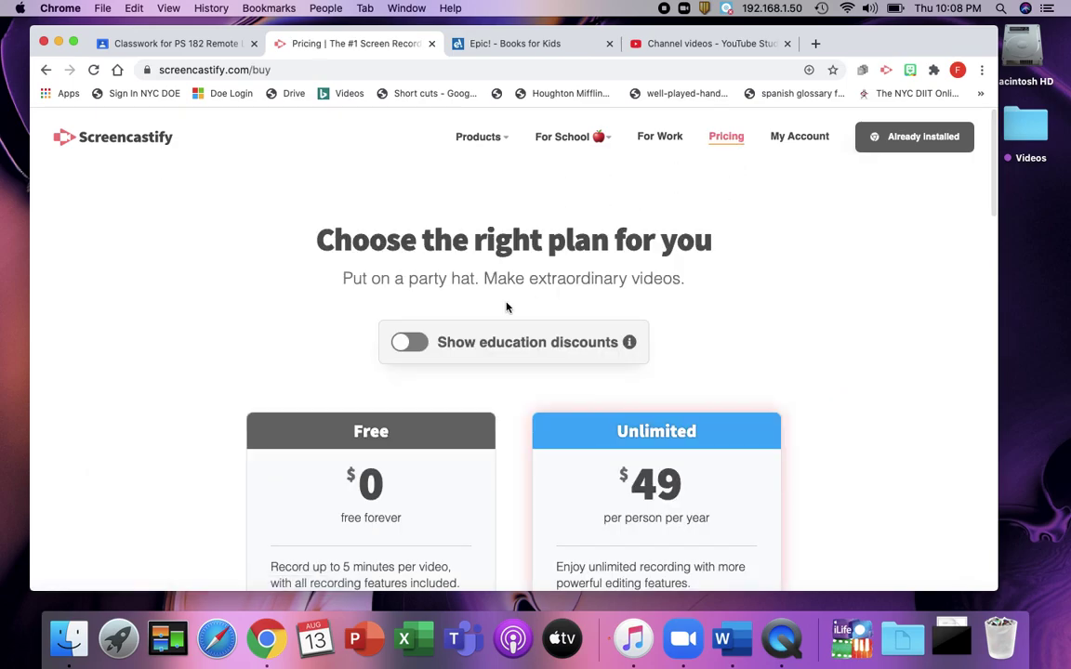
{"action": "left_click", "coordinate": [410, 344]}
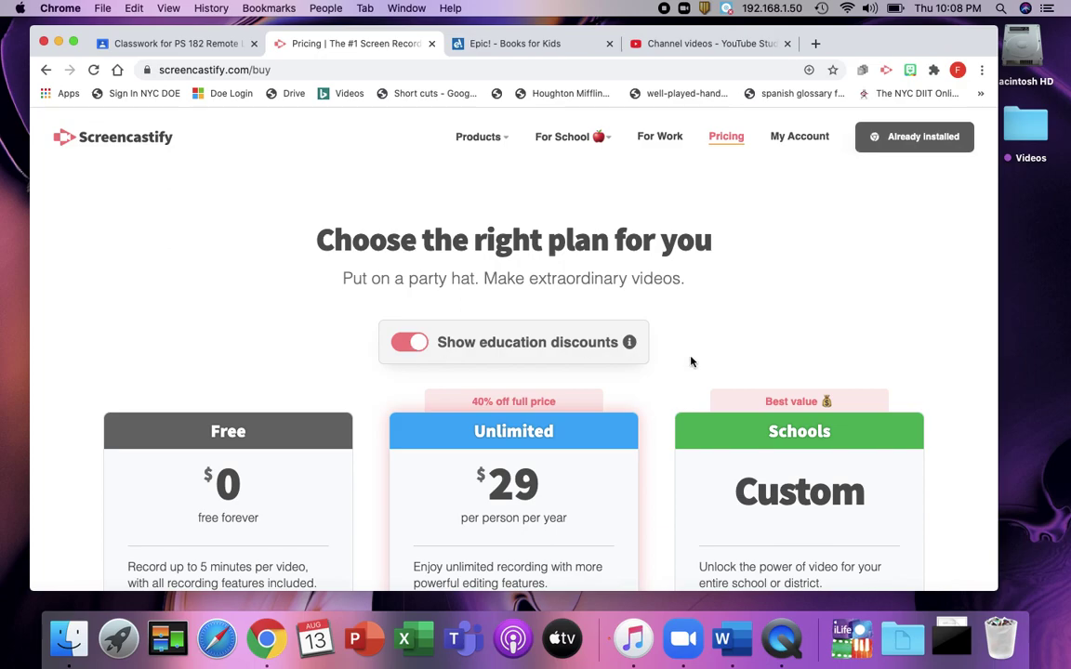
{"action": "scroll", "coordinate": [691, 362], "scroll_direction": "down", "scroll_amount": 3}
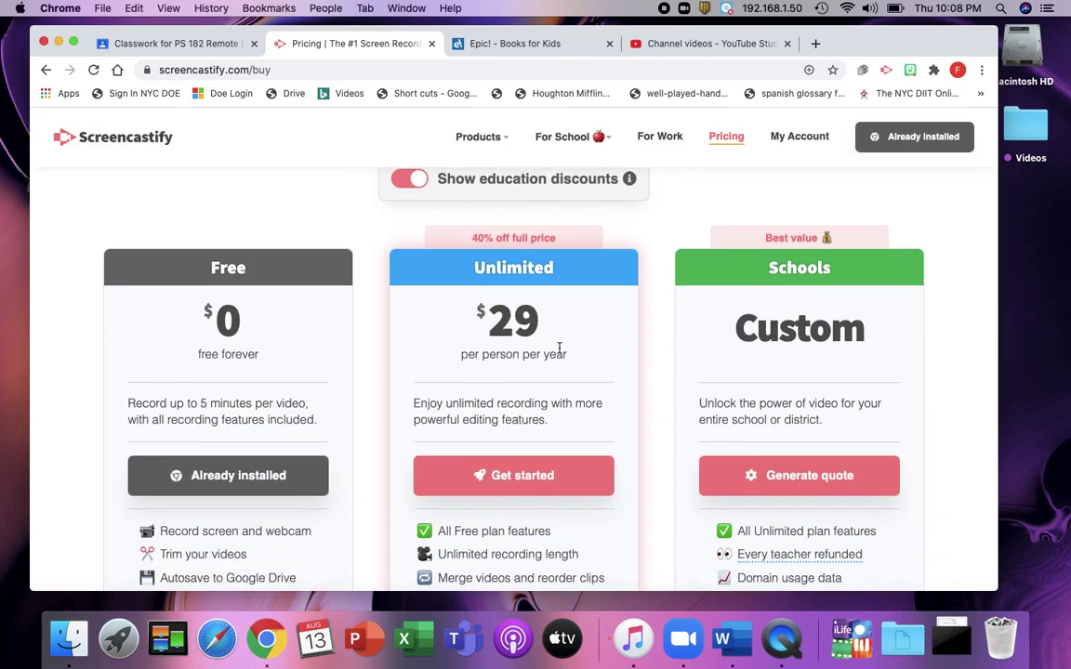
{"action": "scroll", "coordinate": [610, 355], "scroll_direction": "down", "scroll_amount": 2}
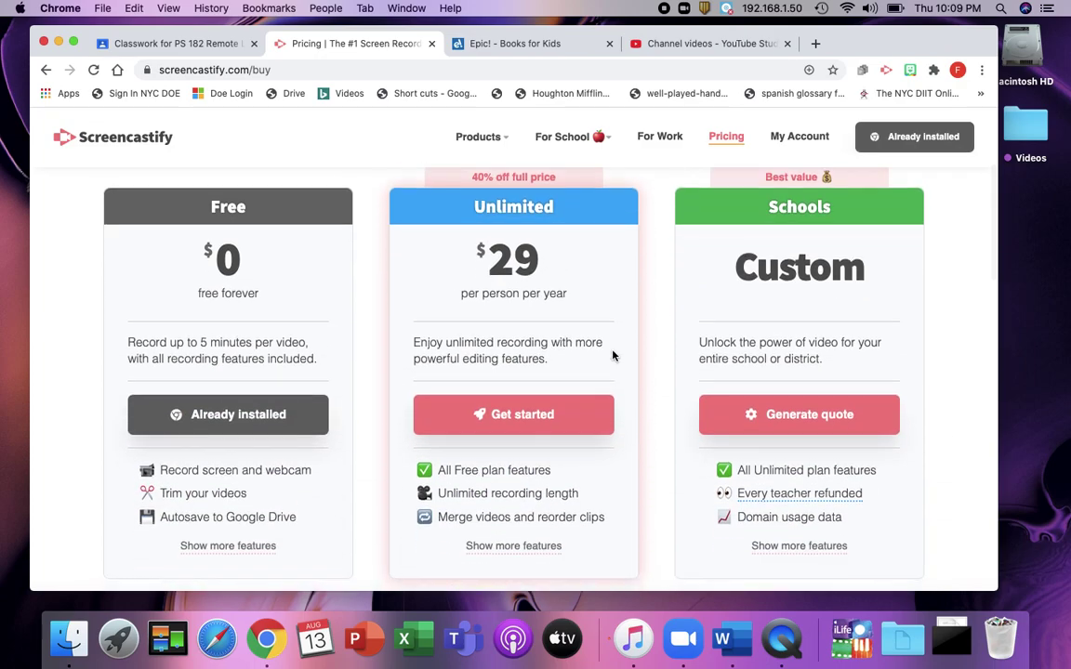
{"action": "scroll", "coordinate": [614, 357], "scroll_direction": "down", "scroll_amount": 2}
{"action": "scroll", "coordinate": [614, 357], "scroll_direction": "up", "scroll_amount": 2}
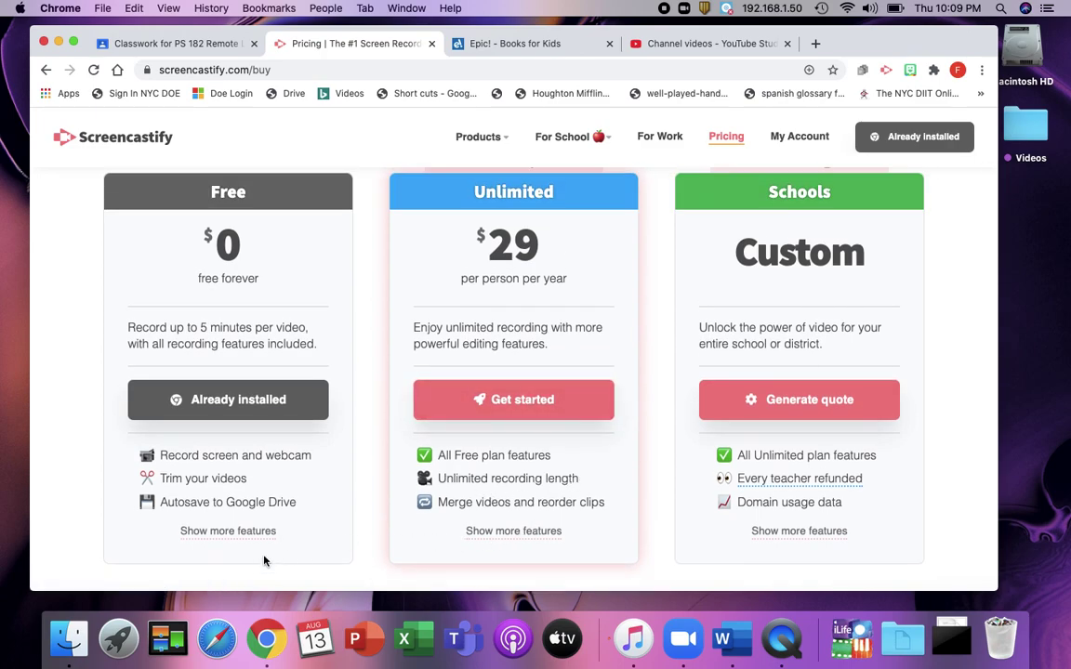
Expand the full feature lists of the Free and Unlimited plans and open the Screencastify recorder extension.
{"action": "left_click", "coordinate": [230, 531]}
{"action": "scroll", "coordinate": [242, 541], "scroll_direction": "down", "scroll_amount": 3}
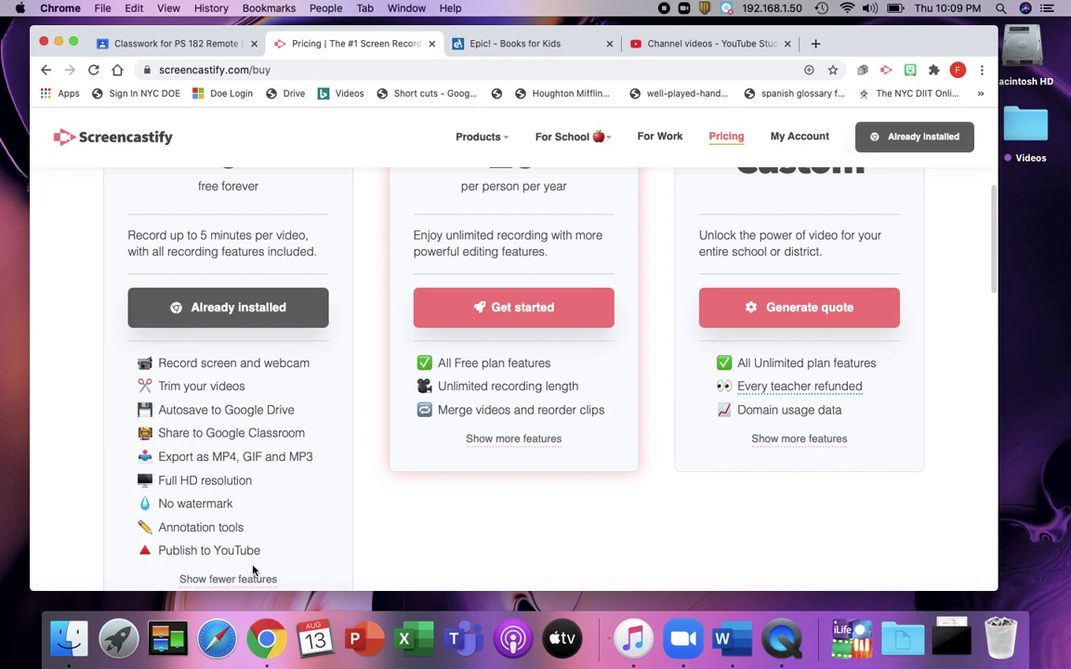
{"action": "left_click", "coordinate": [505, 440]}
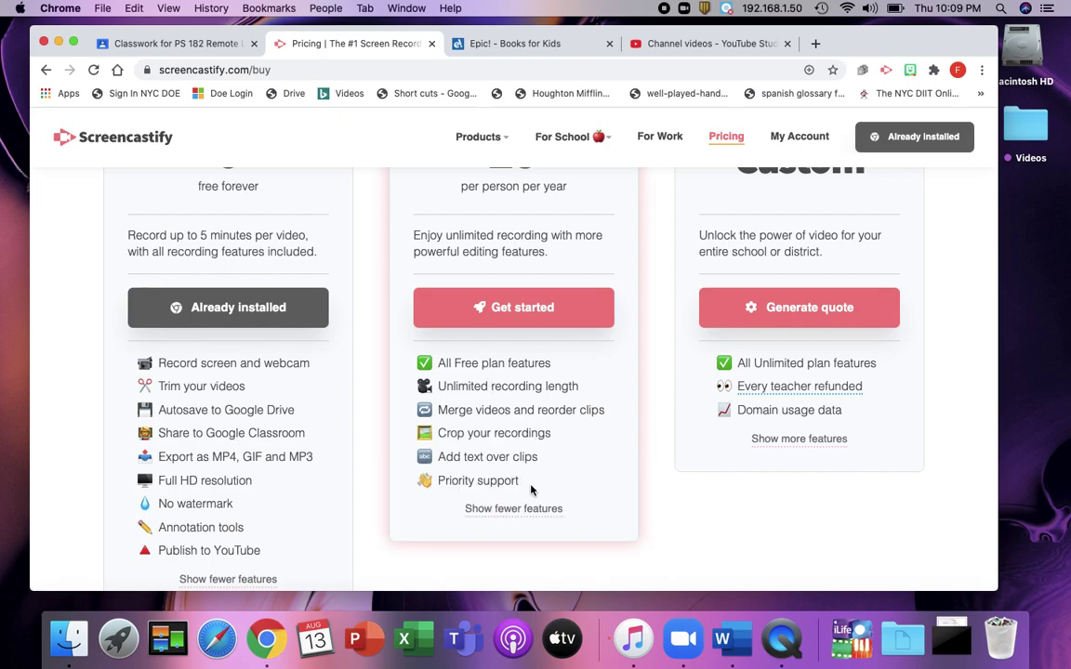
{"action": "scroll", "coordinate": [531, 490], "scroll_direction": "up", "scroll_amount": 5}
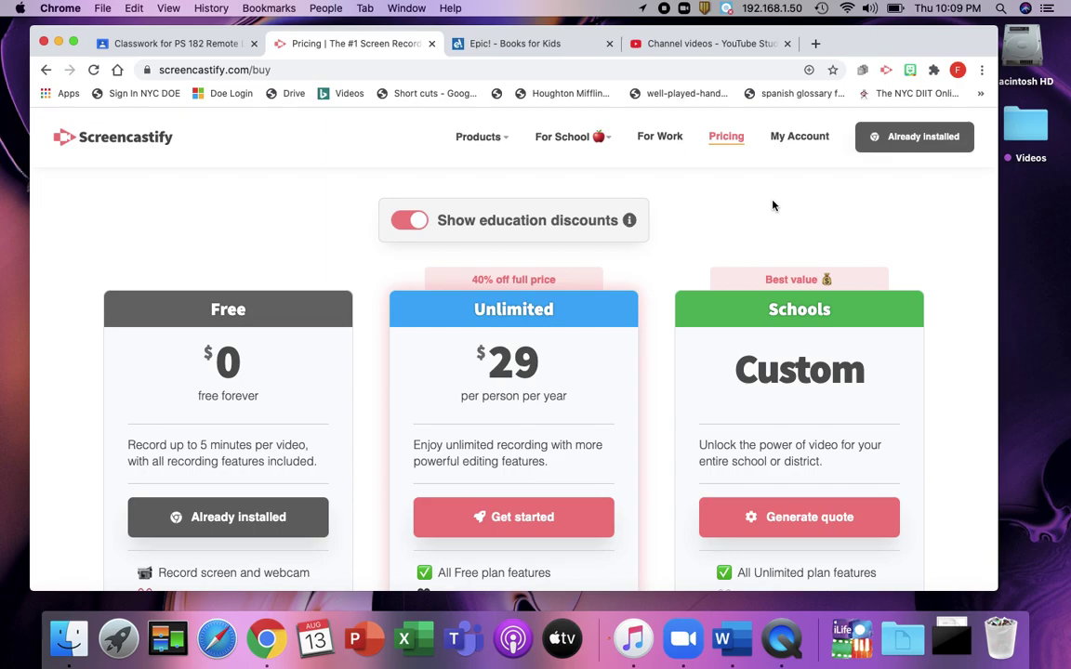
{"action": "left_click", "coordinate": [887, 71]}
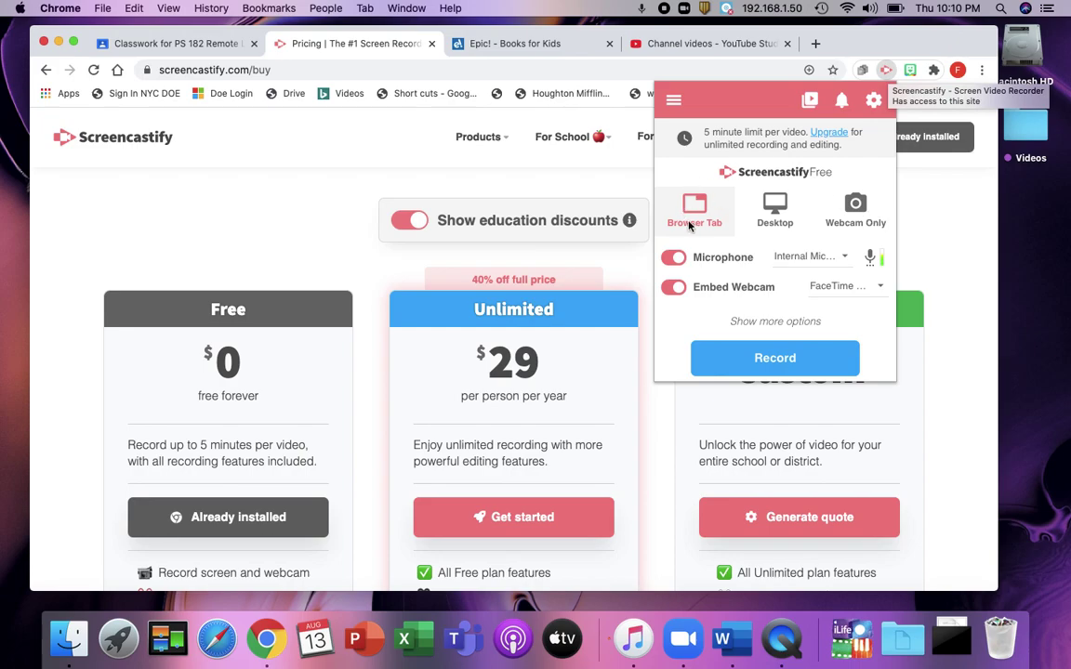
Switch to the Epic! site and open the book Let's Get Pizza from the GRL: D level.
{"action": "left_click", "coordinate": [527, 44]}
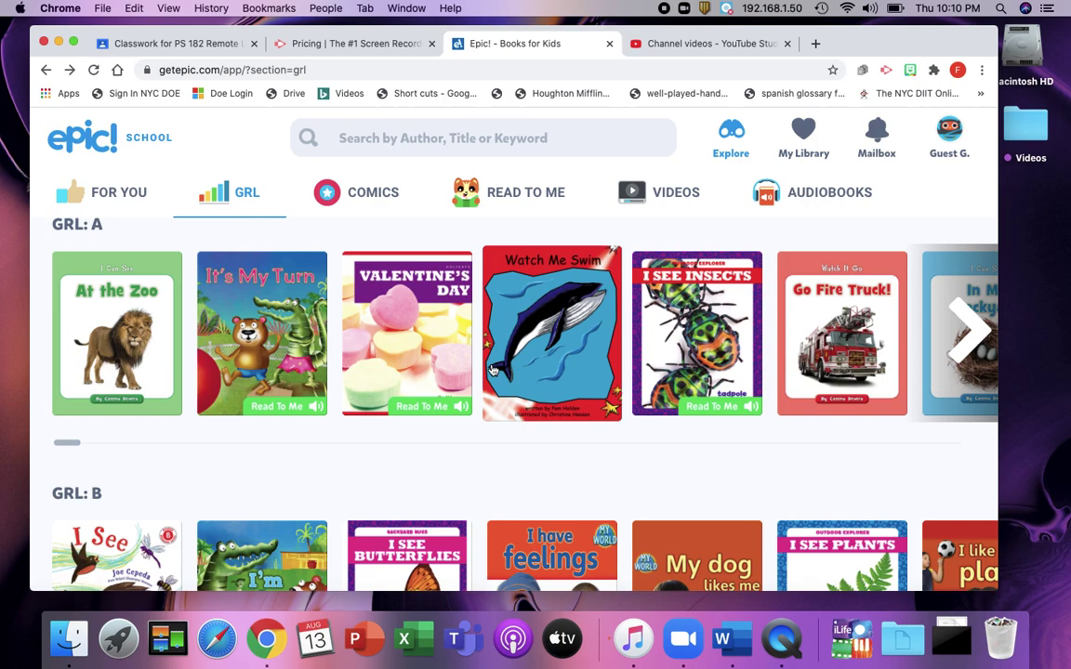
{"action": "scroll", "coordinate": [369, 496], "scroll_direction": "down", "scroll_amount": 3}
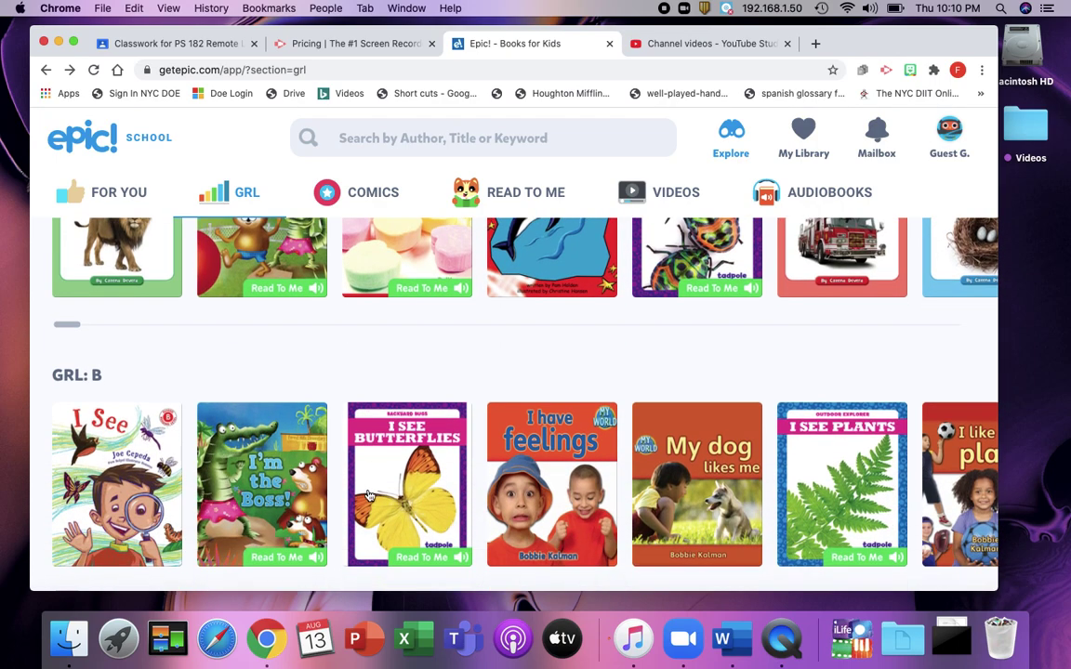
{"action": "scroll", "coordinate": [369, 496], "scroll_direction": "down", "scroll_amount": 10}
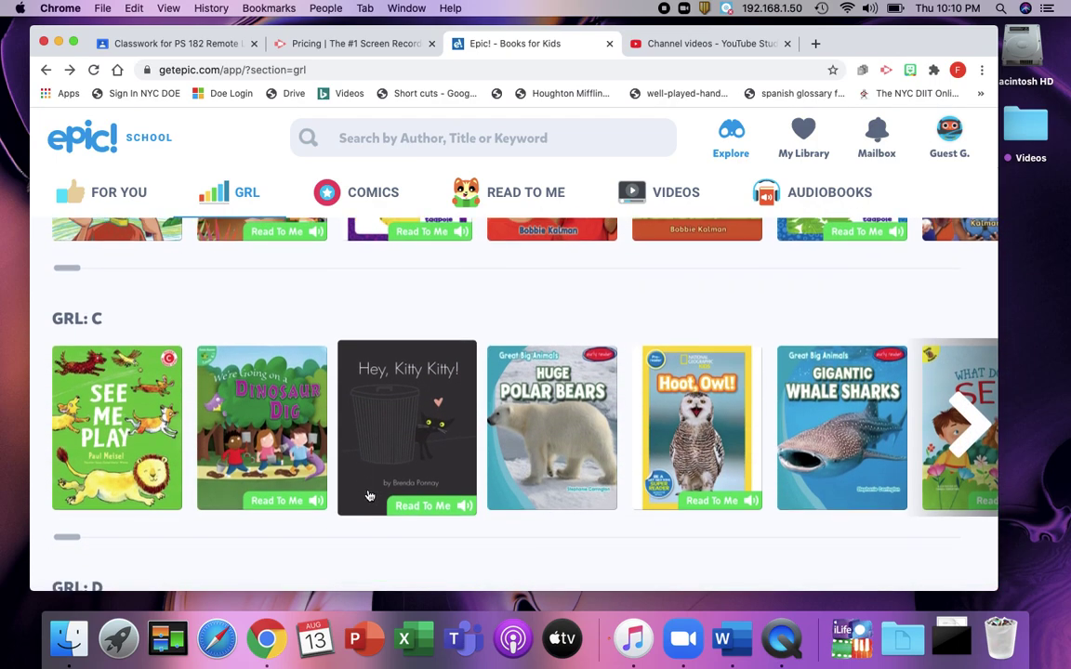
{"action": "scroll", "coordinate": [369, 496], "scroll_direction": "down", "scroll_amount": 6}
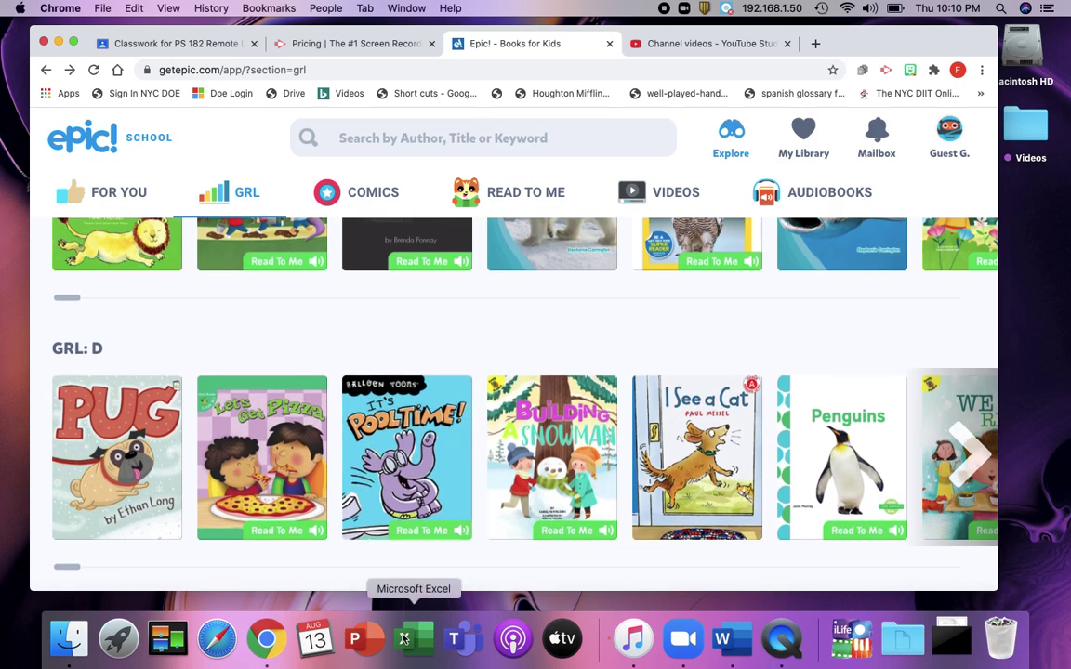
{"action": "left_click", "coordinate": [254, 465]}
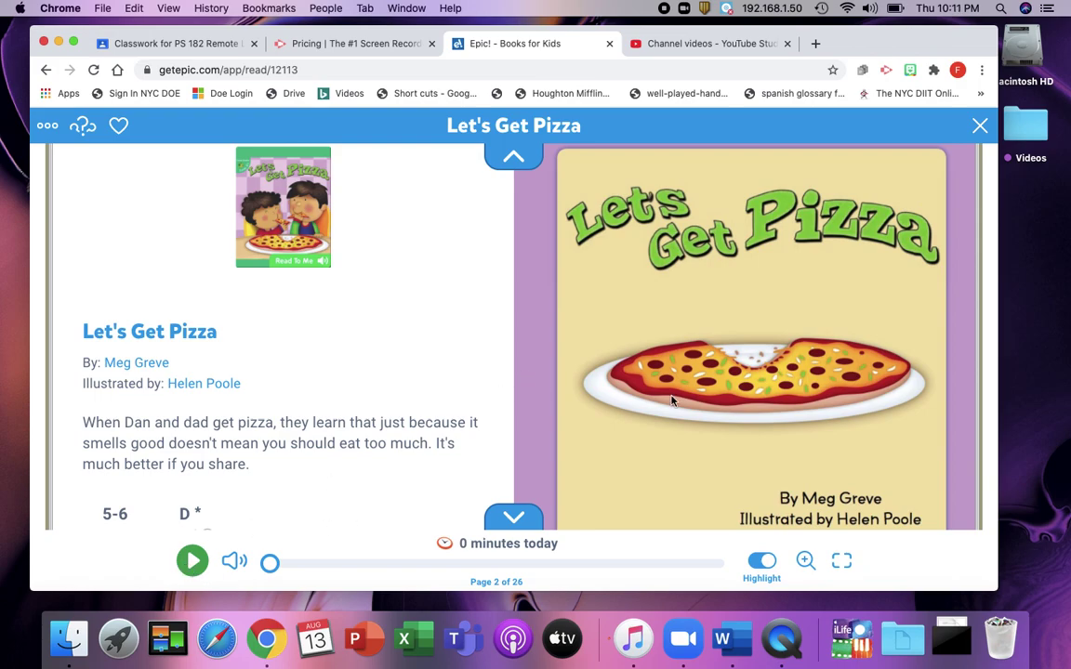
Start a Screencastify recording of the browser tab with the microphone on and the FaceTime webcam embedded.
{"action": "left_click", "coordinate": [887, 72]}
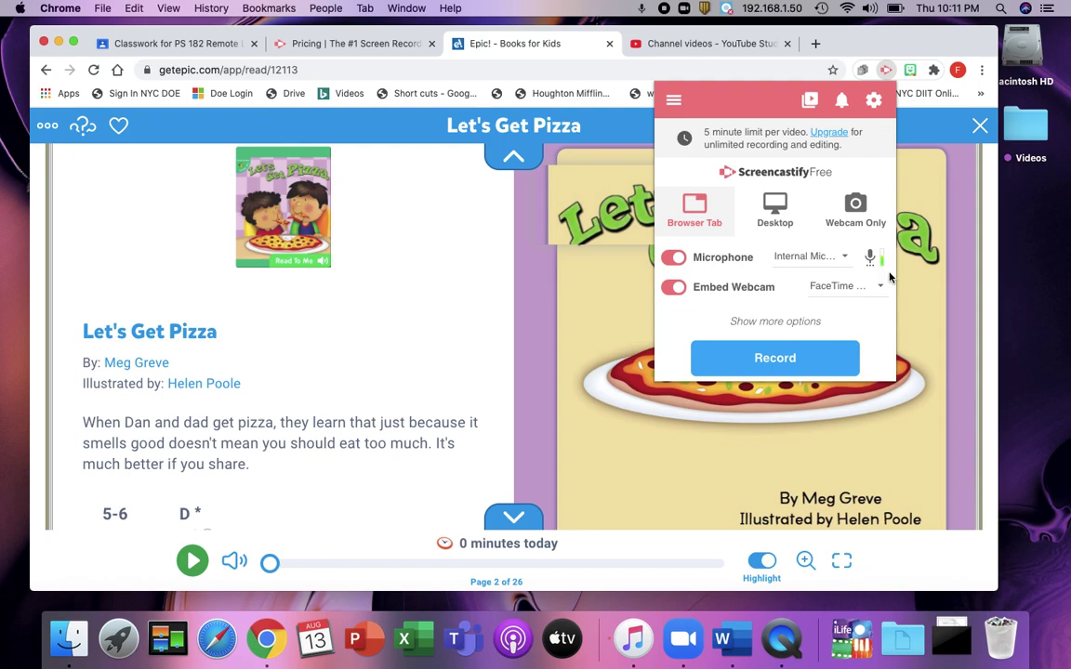
{"action": "left_click", "coordinate": [846, 295]}
{"action": "left_click", "coordinate": [799, 292]}
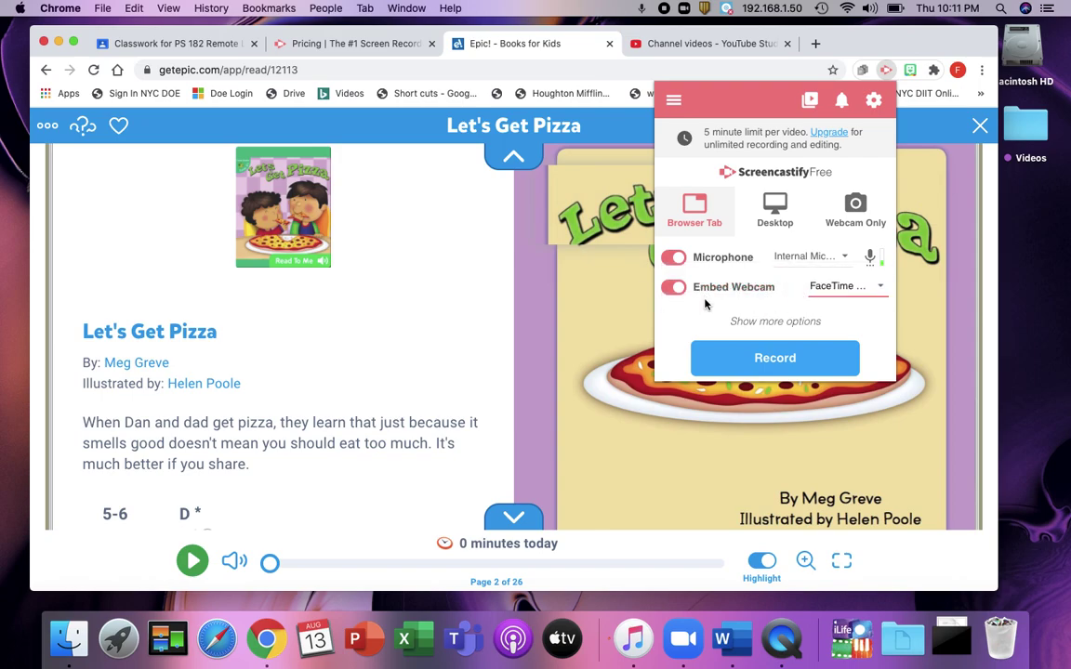
{"action": "left_click", "coordinate": [770, 362]}
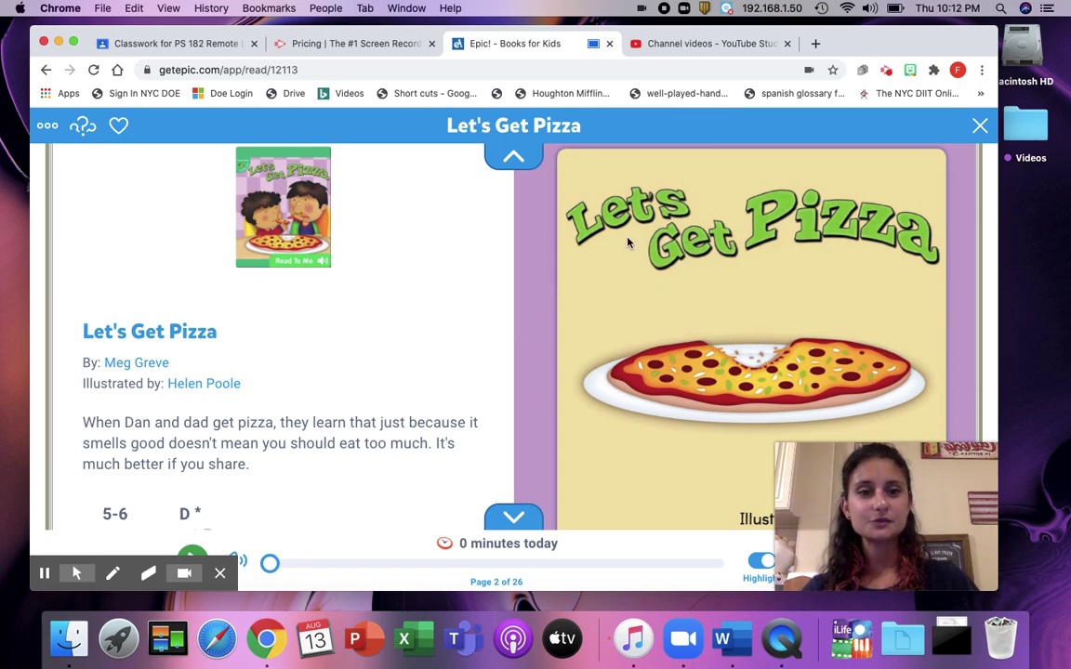
Page through the opening story pages of the book while recording, pausing before the final page turn, and stop the recording.
{"action": "left_click", "coordinate": [945, 364]}
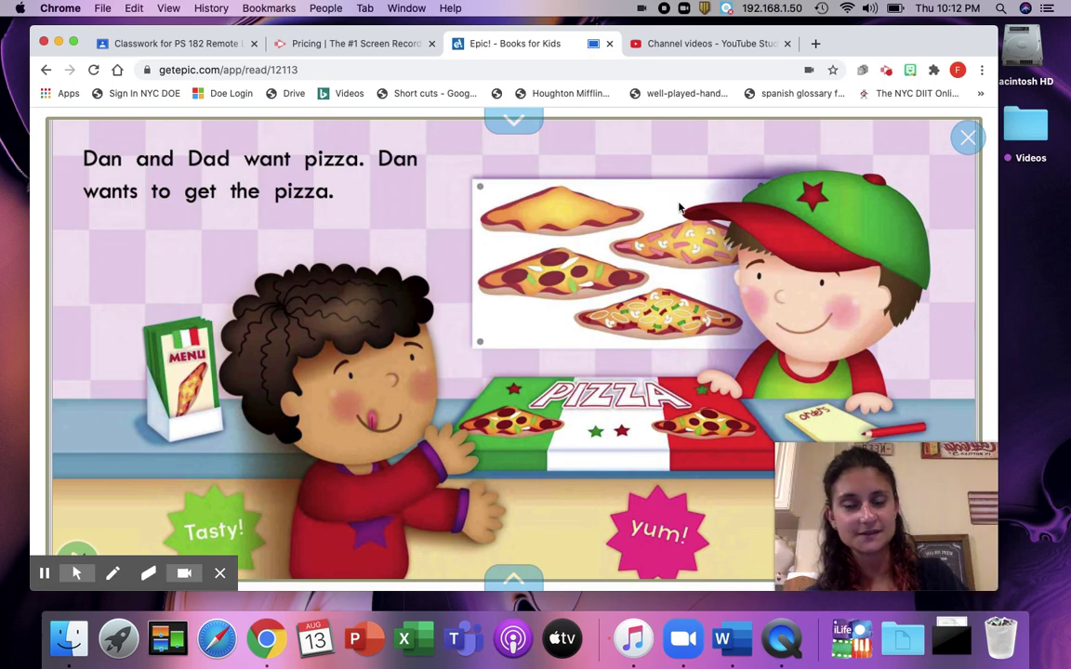
{"action": "left_click", "coordinate": [946, 353]}
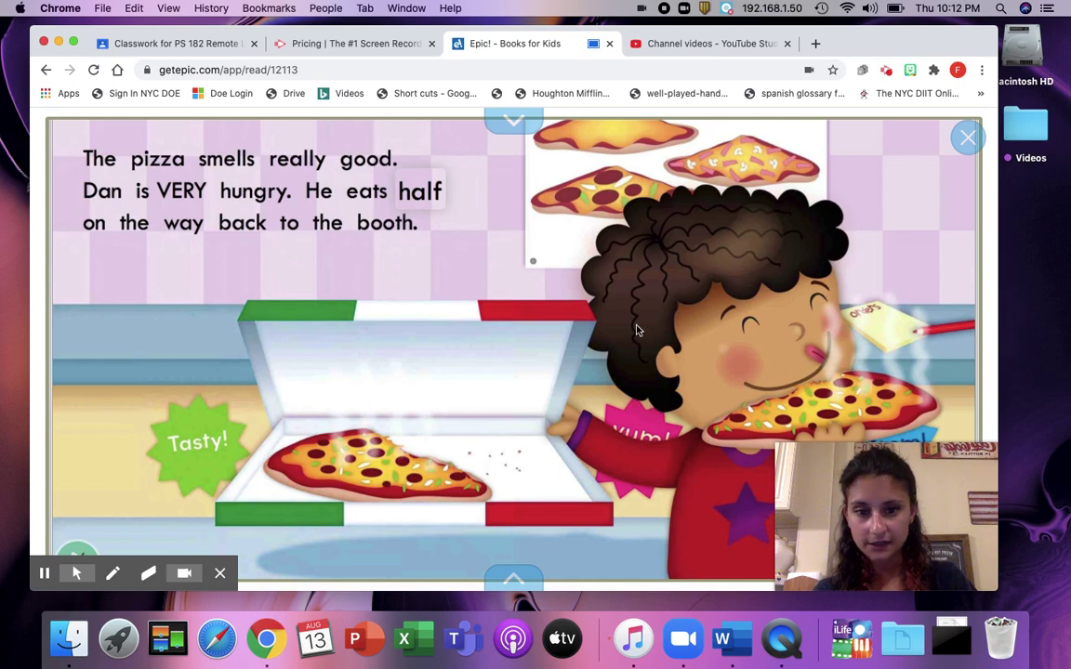
{"action": "left_click", "coordinate": [45, 575]}
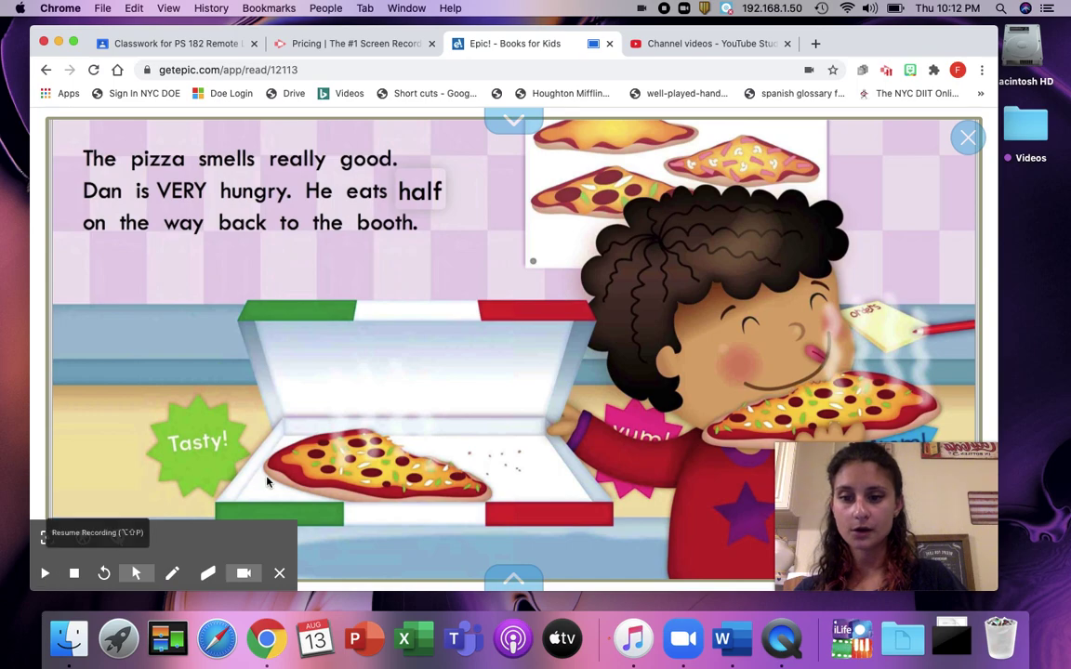
{"action": "left_click", "coordinate": [950, 324]}
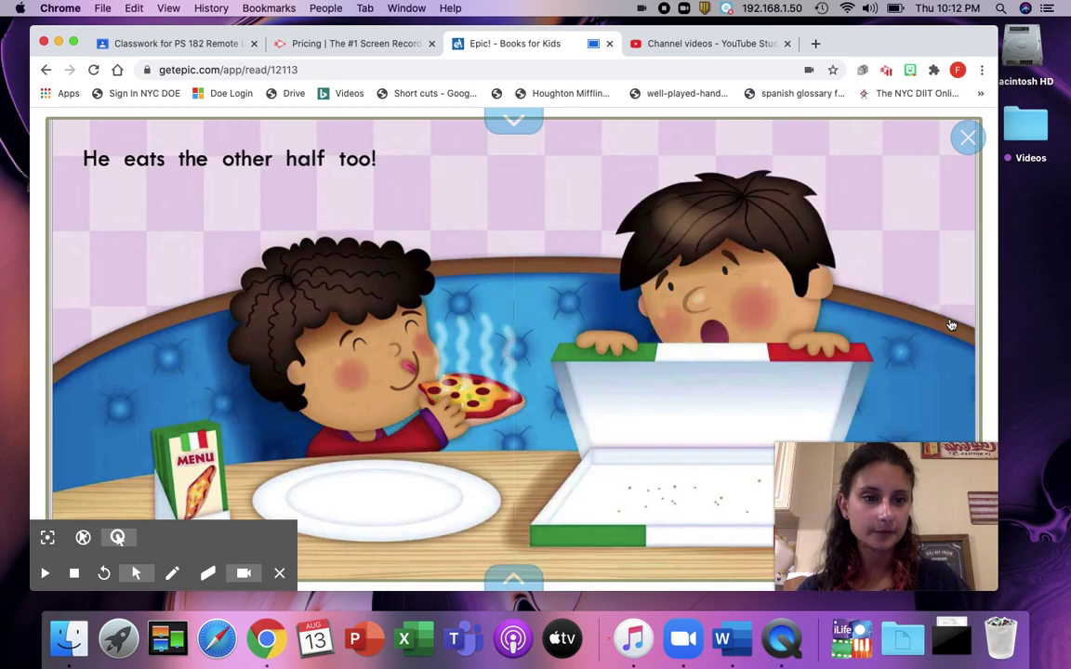
{"action": "left_click", "coordinate": [75, 576]}
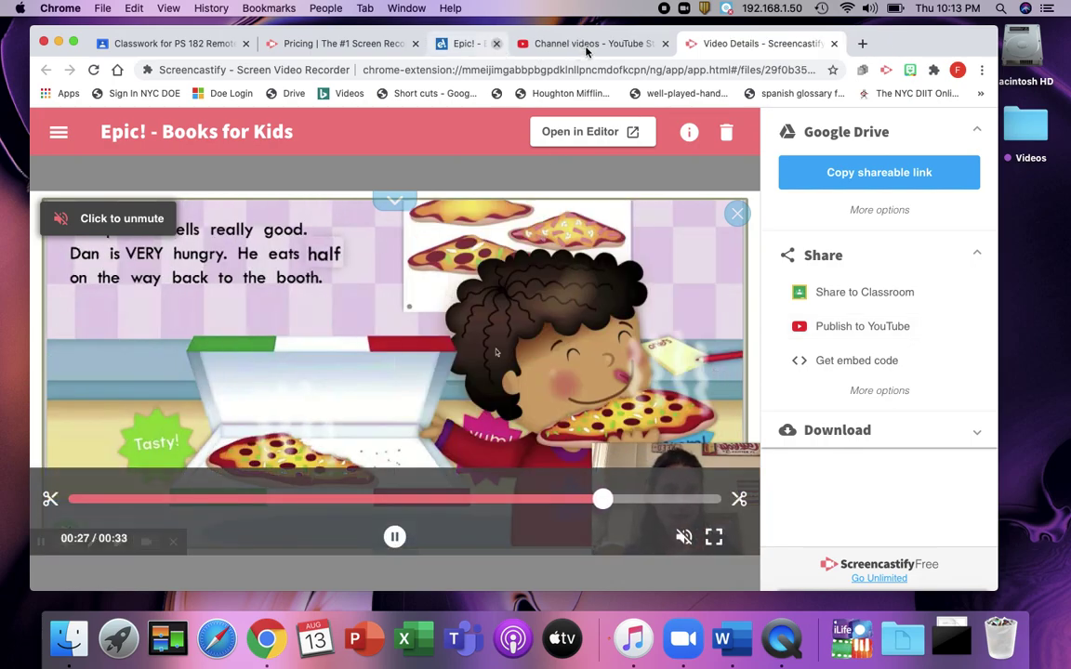
Close the Epic! page and open youtube.com in a new browser tab.
{"action": "left_click", "coordinate": [585, 43]}
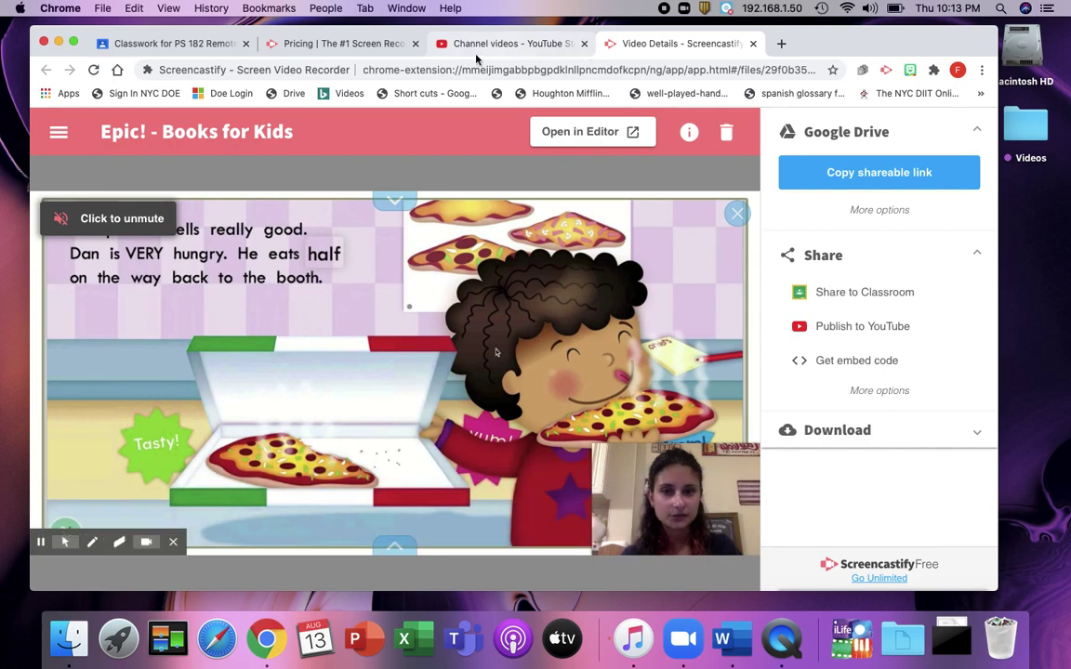
{"action": "left_click", "coordinate": [780, 46]}
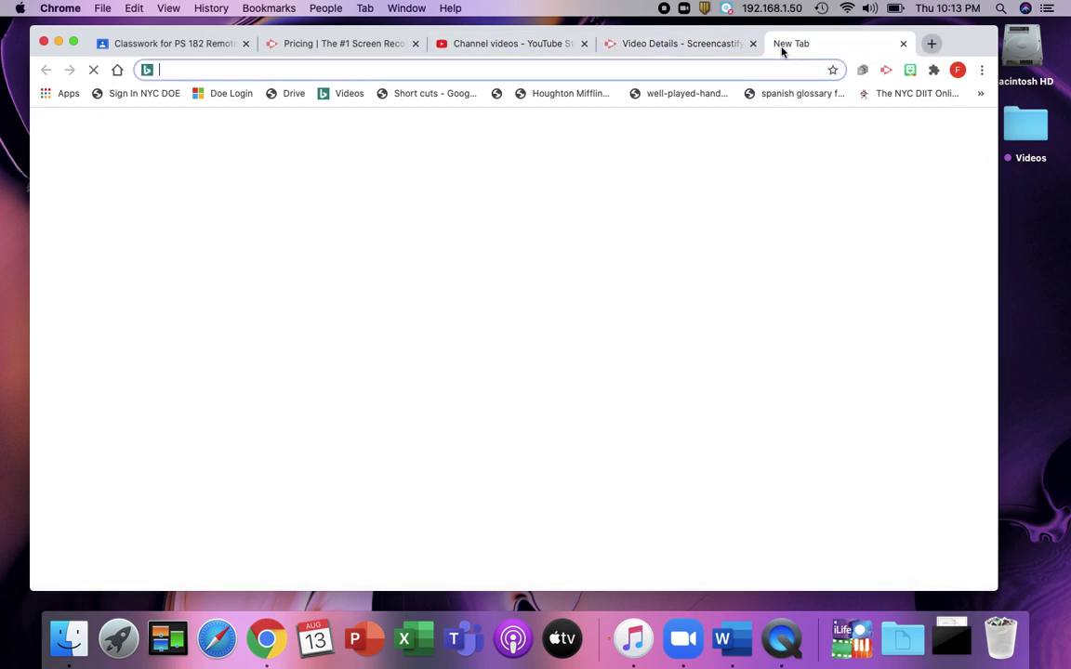
{"action": "type", "text": "you"}
{"action": "key", "text": "Return"}
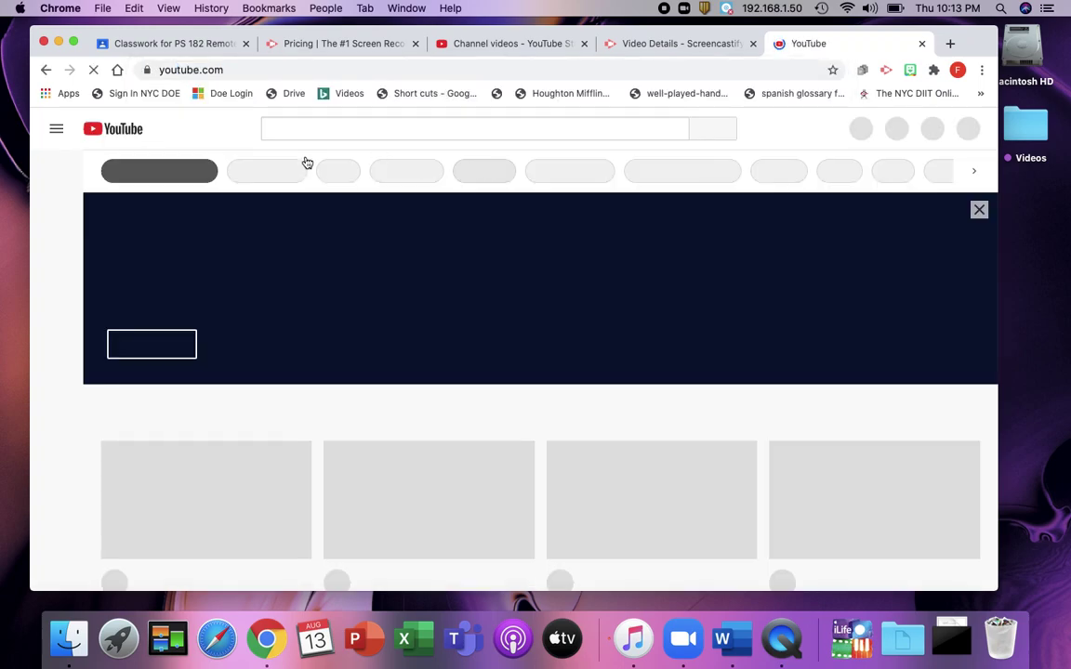
Search YouTube for "caps for sale read aloud".
{"action": "left_click", "coordinate": [331, 130]}
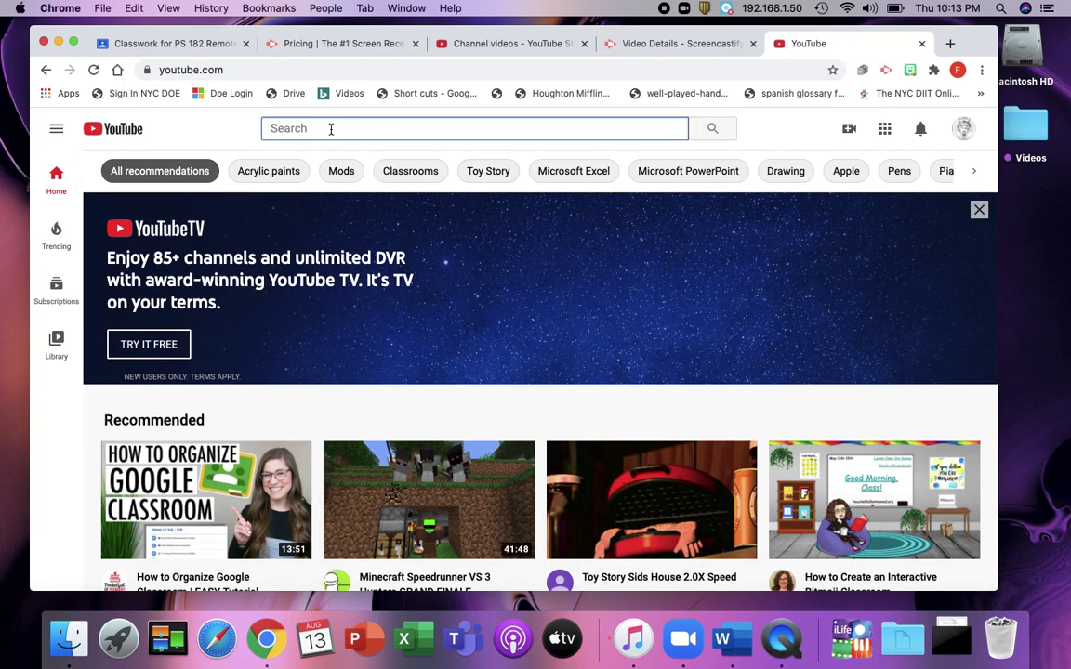
{"action": "type", "text": "cap"}
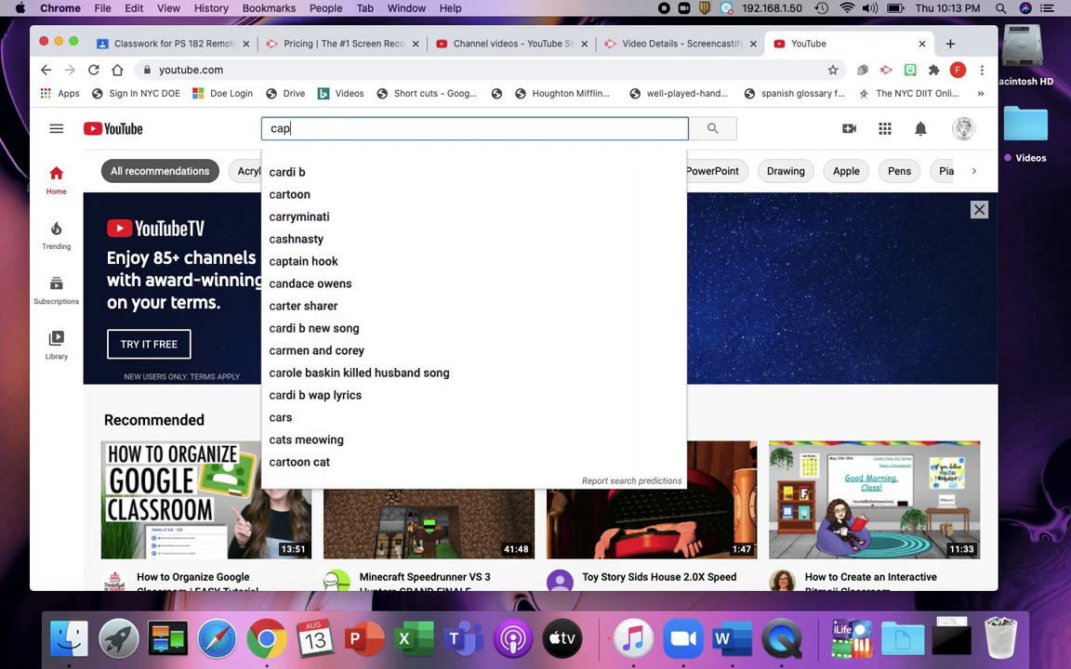
{"action": "type", "text": "s for sale"}
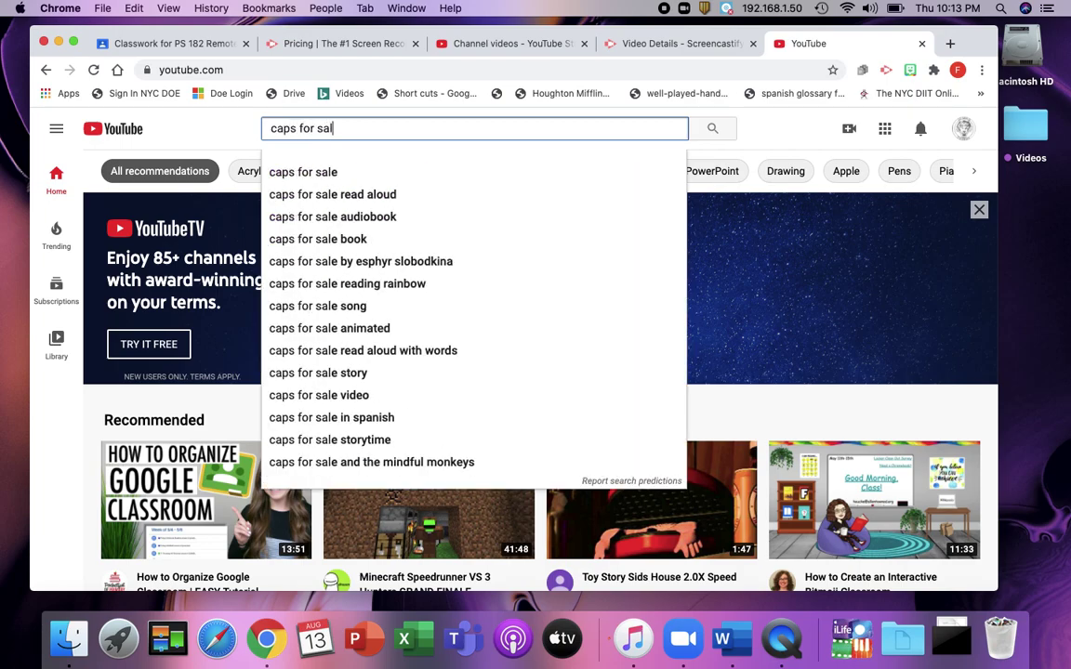
{"action": "left_click", "coordinate": [378, 195]}
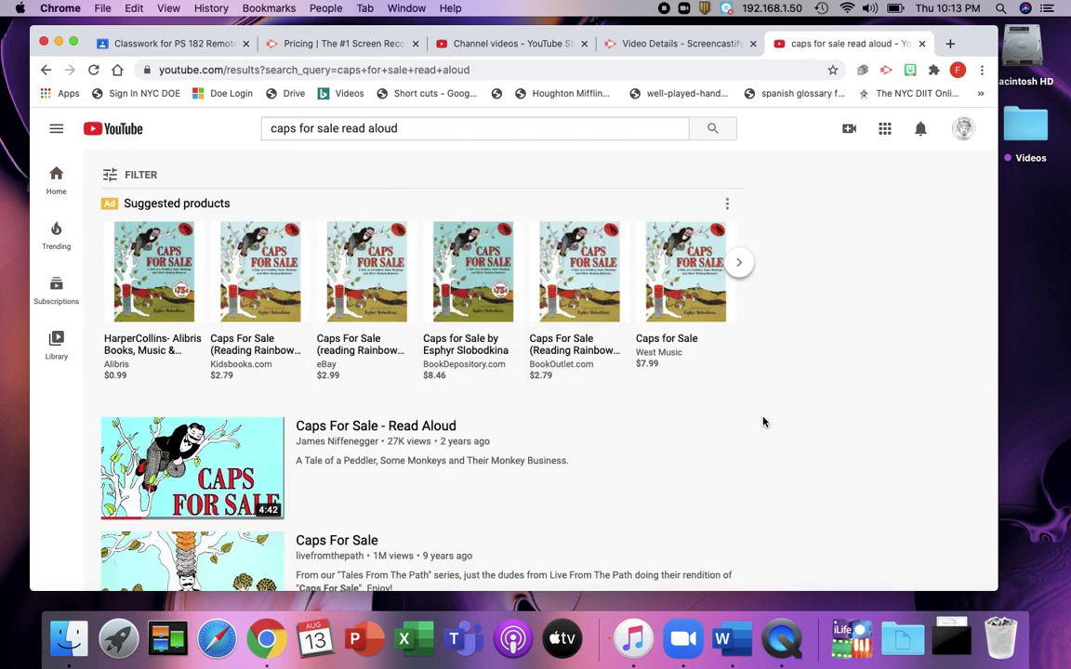
Refine the YouTube search to "caps for sale read aloud book".
{"action": "left_click", "coordinate": [417, 131]}
{"action": "type", "text": "book"}
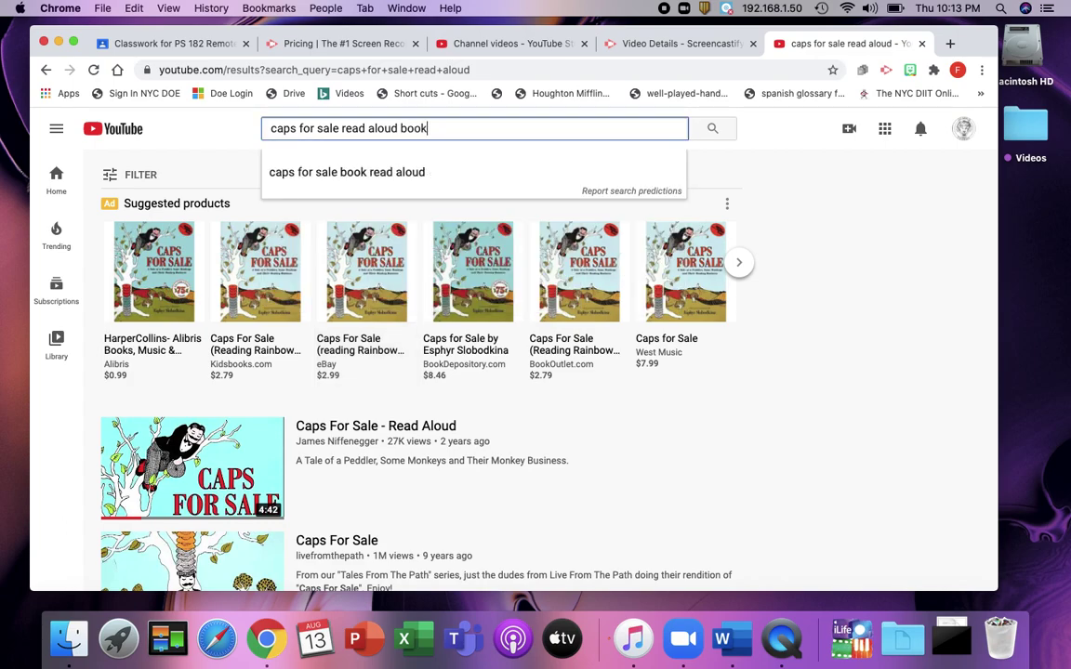
{"action": "key", "text": "Return"}
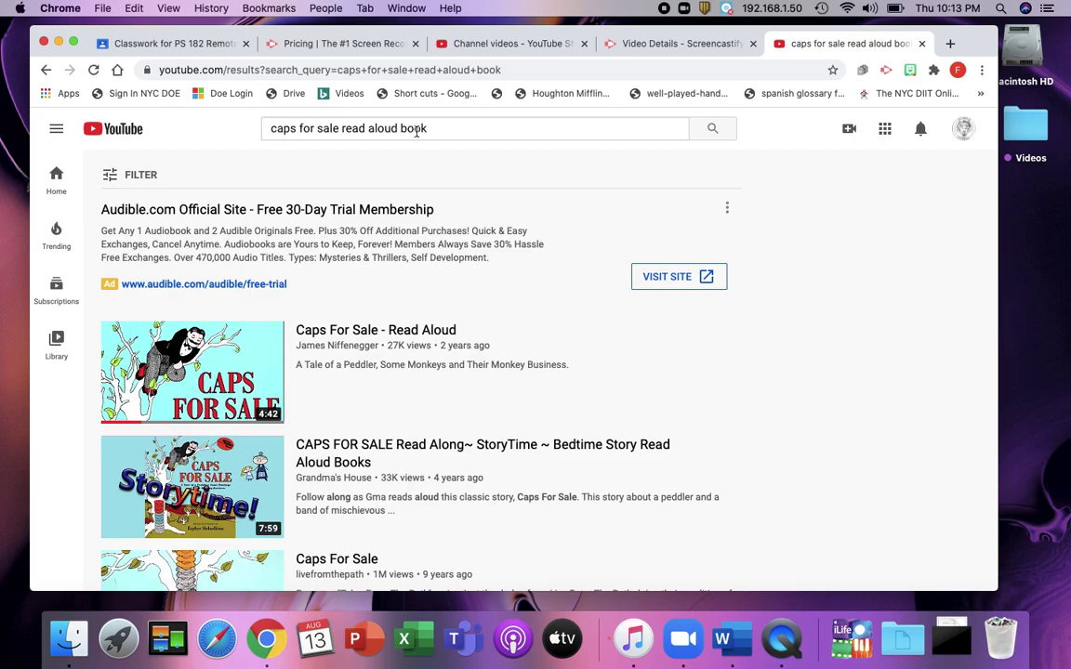
Open the "CAPS FOR SALE Read Along~ StoryTime" video, skim ahead through its early pages to check for readable text, and pause it.
{"action": "scroll", "coordinate": [782, 371], "scroll_direction": "down", "scroll_amount": 3}
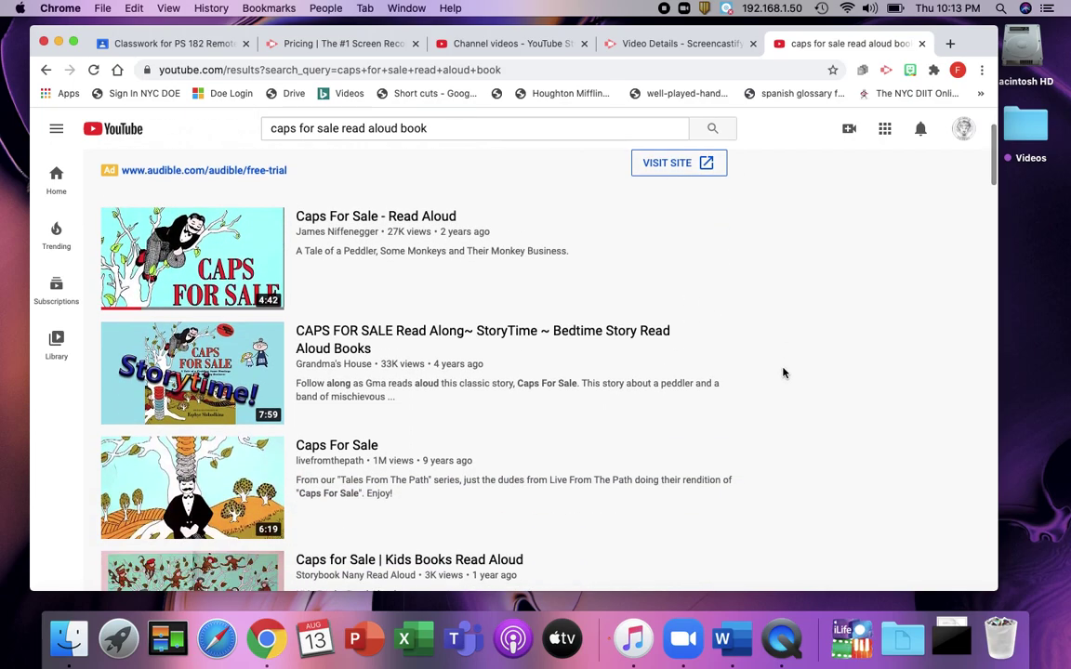
{"action": "mouse_move", "coordinate": [605, 393]}
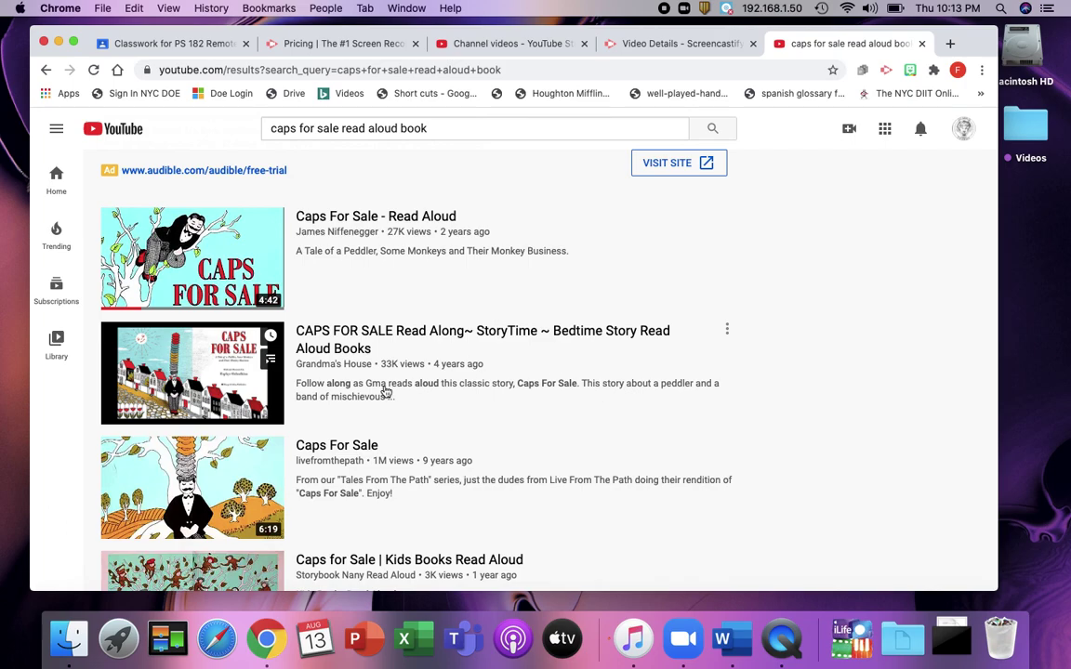
{"action": "left_click", "coordinate": [193, 367]}
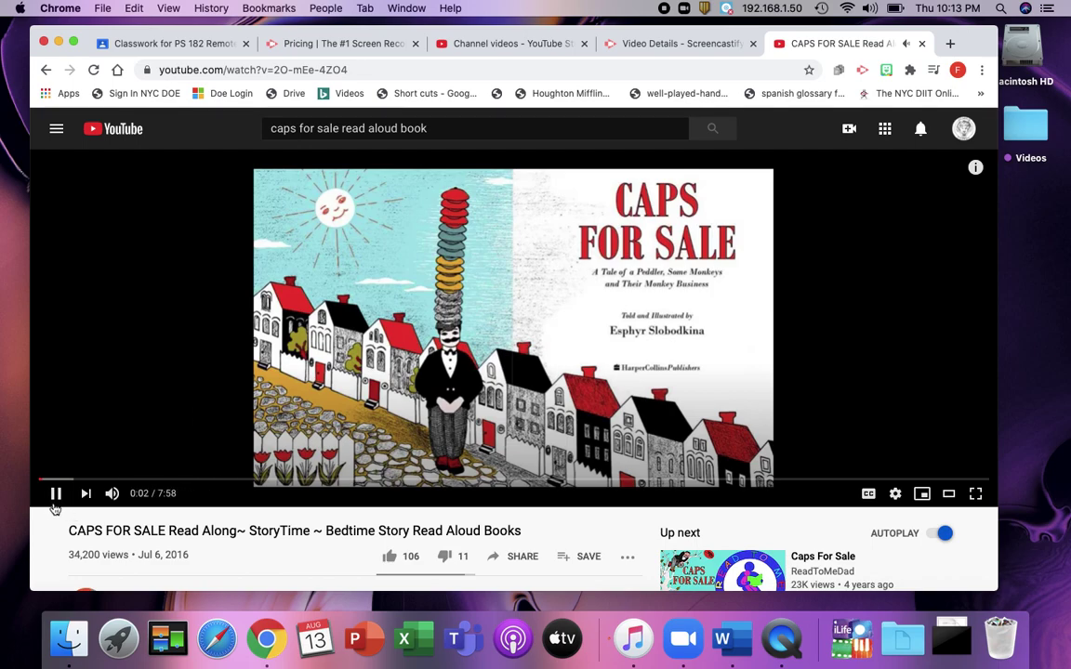
{"action": "left_click", "coordinate": [82, 480]}
{"action": "left_click", "coordinate": [149, 481]}
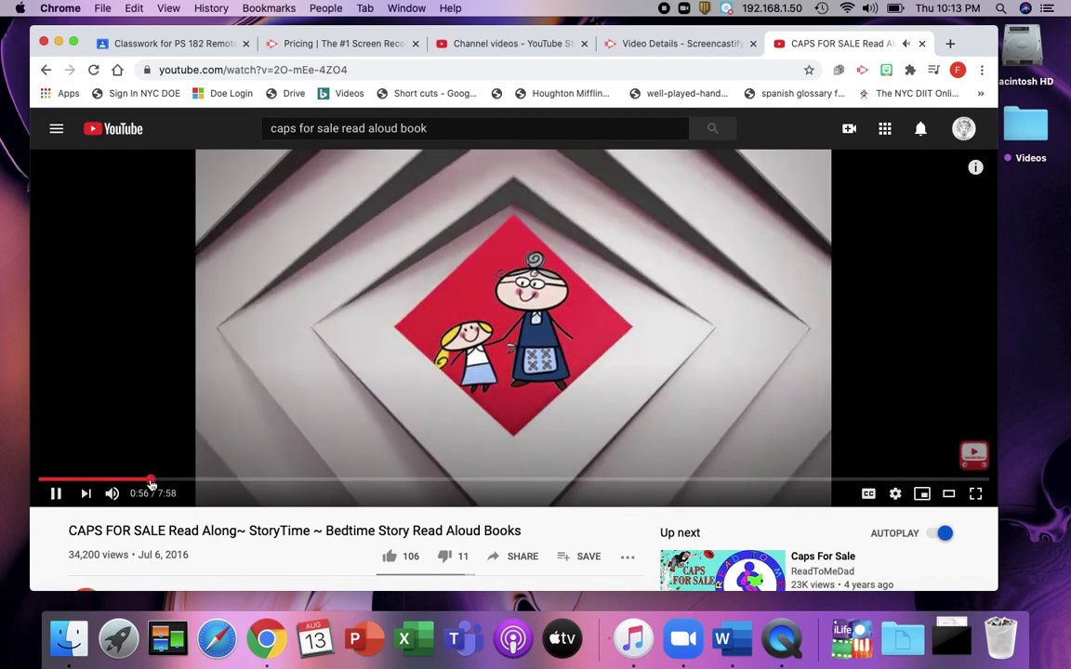
{"action": "left_click", "coordinate": [201, 481]}
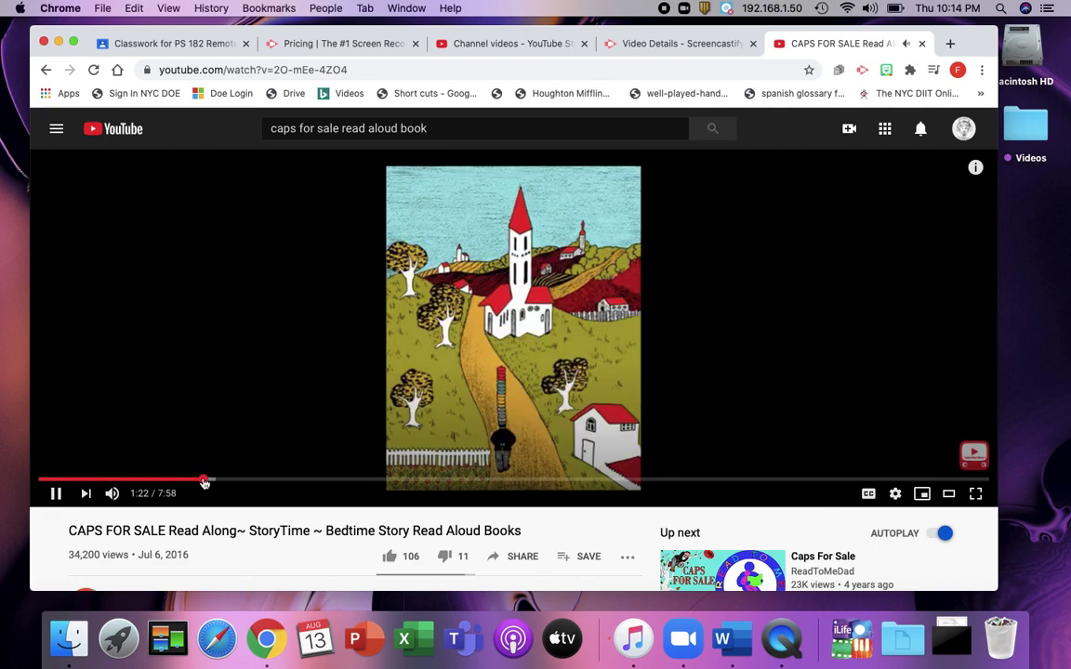
{"action": "left_click", "coordinate": [265, 481]}
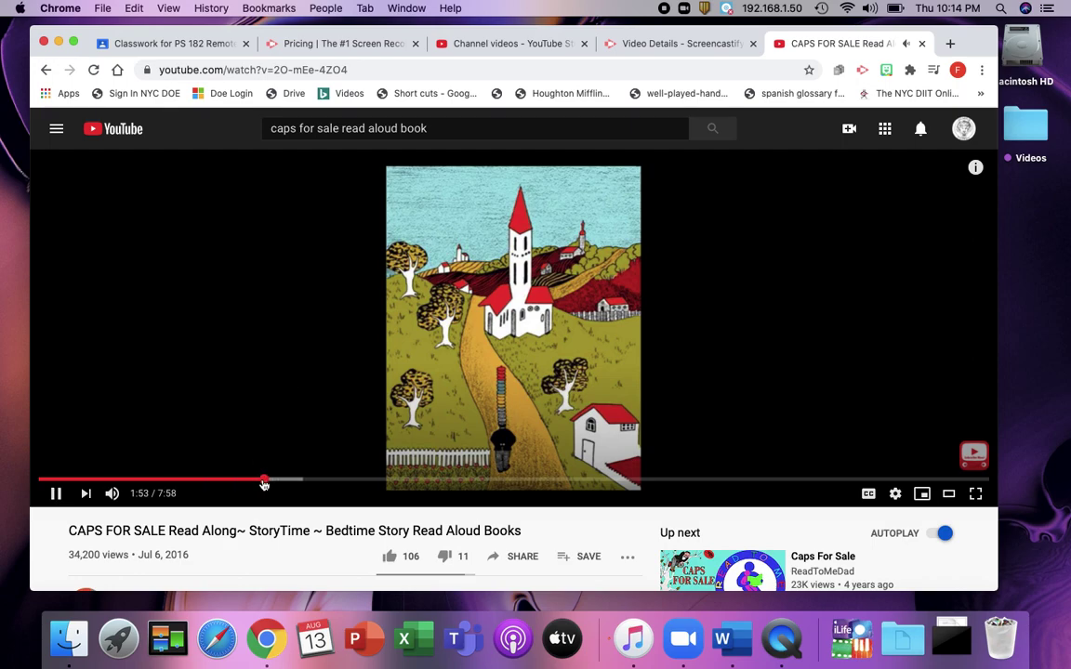
{"action": "left_click", "coordinate": [55, 493]}
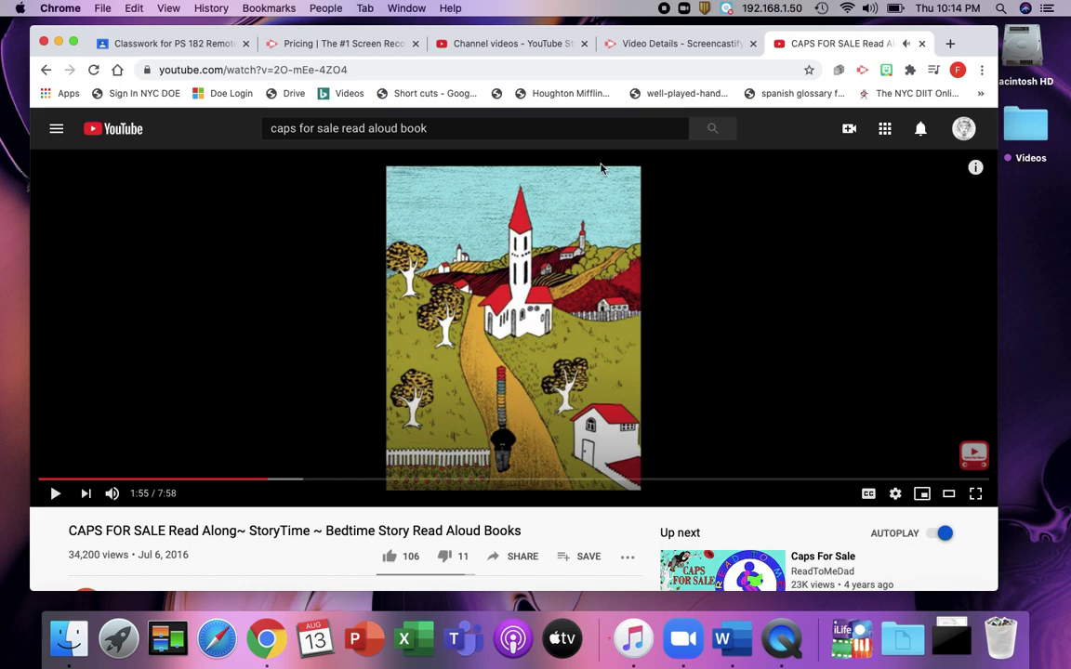
Return to the search results, open the livefromthepath "Caps For Sale" video, skim its opening minute, and pause it.
{"action": "left_click", "coordinate": [44, 70]}
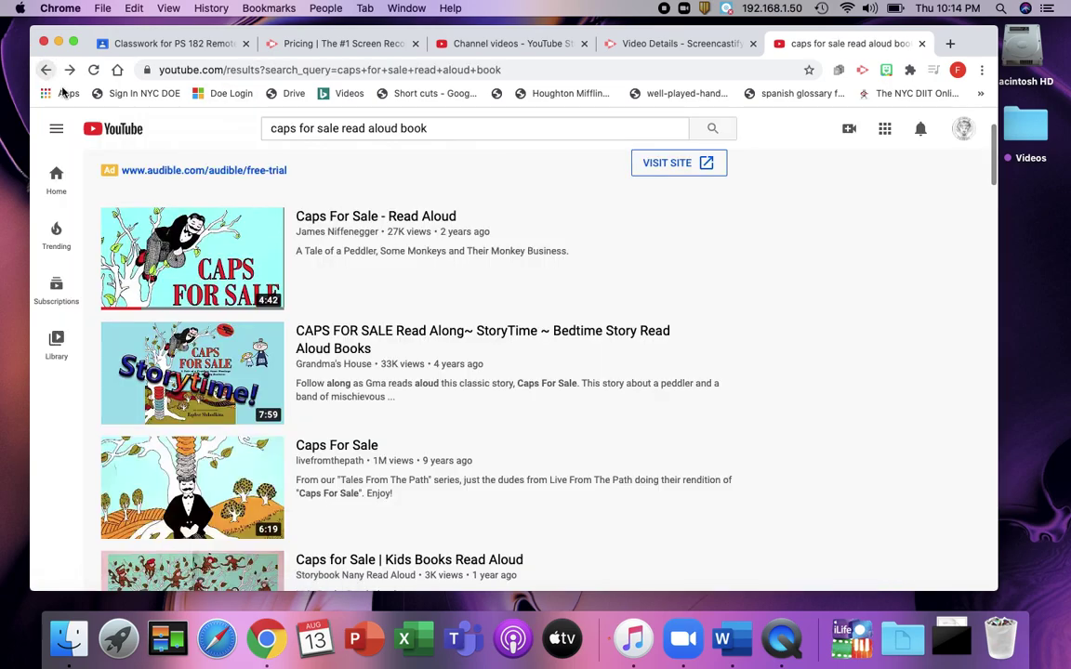
{"action": "scroll", "coordinate": [501, 321], "scroll_direction": "down", "scroll_amount": 3}
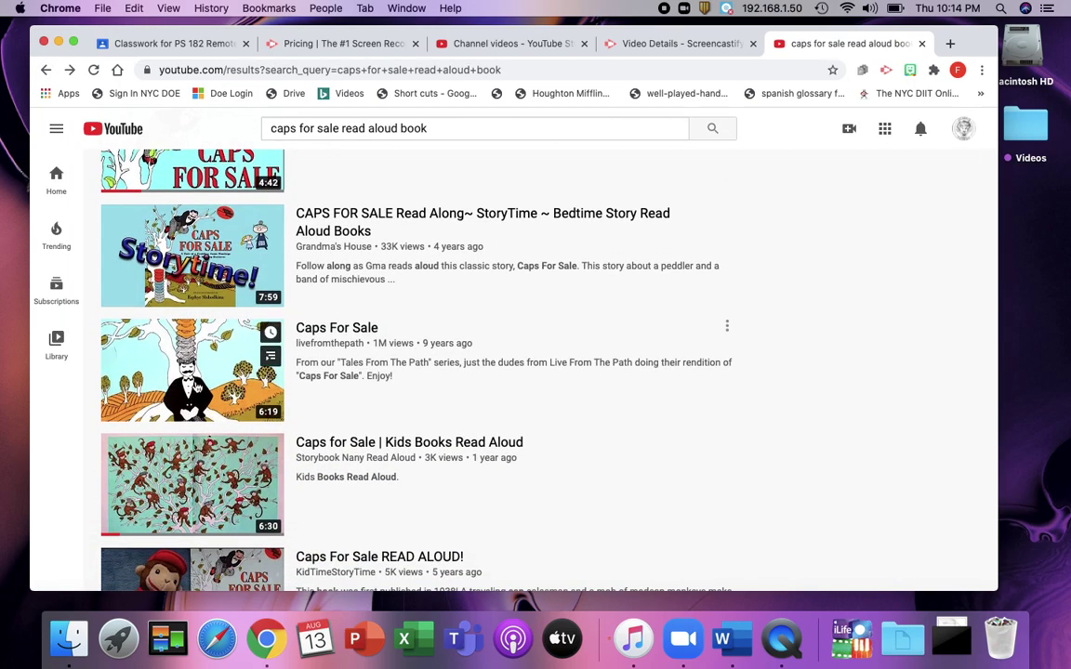
{"action": "left_click", "coordinate": [179, 364]}
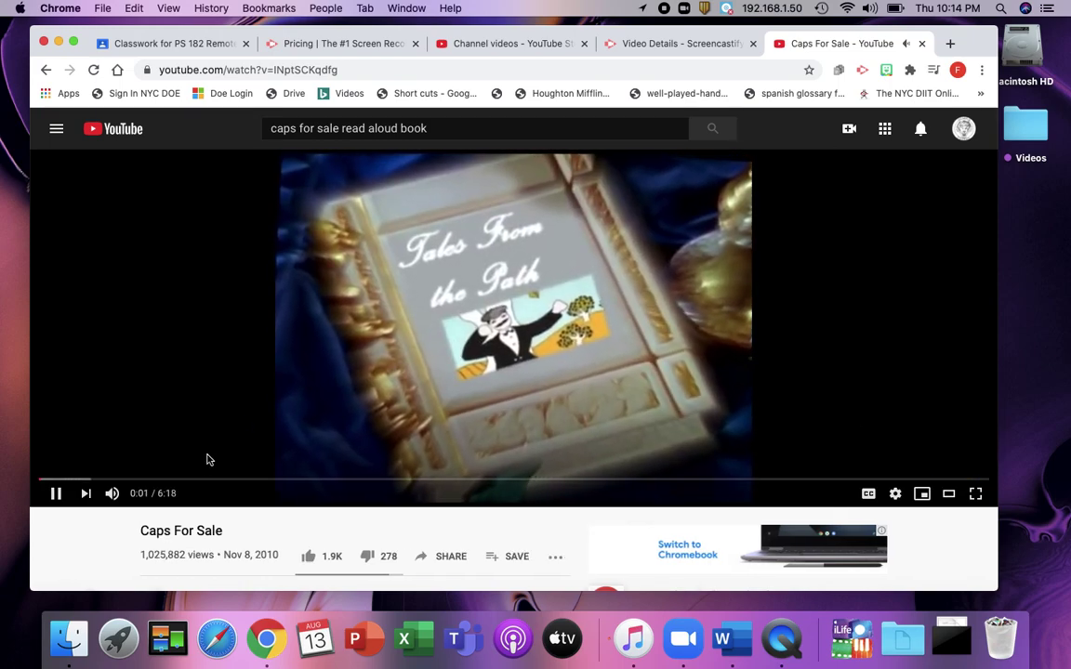
{"action": "left_click", "coordinate": [151, 480]}
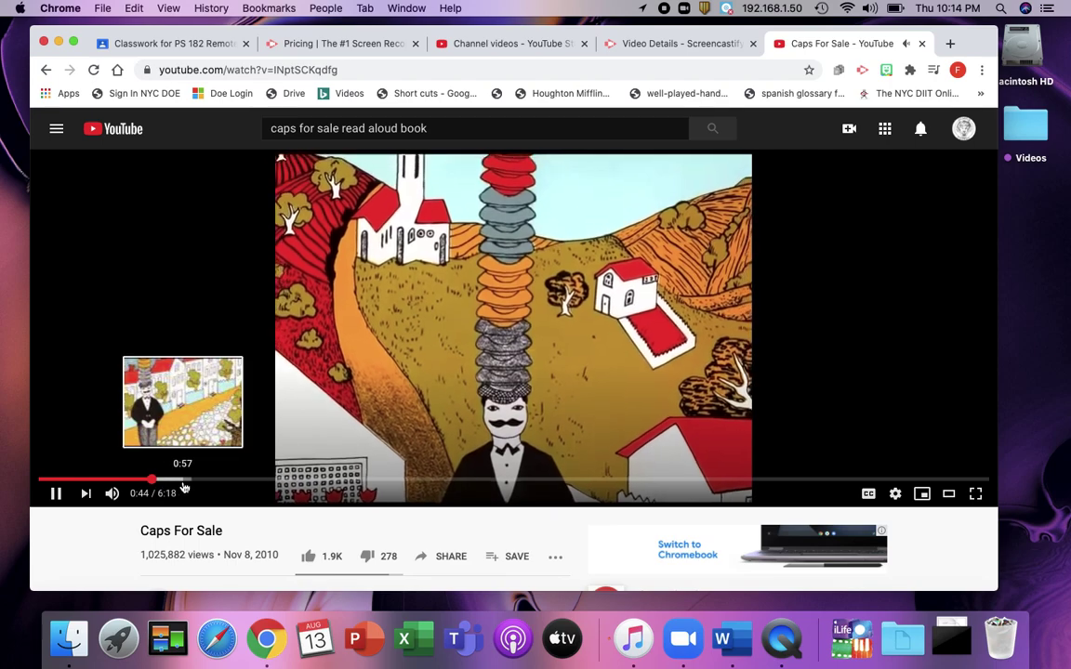
{"action": "left_click", "coordinate": [182, 480]}
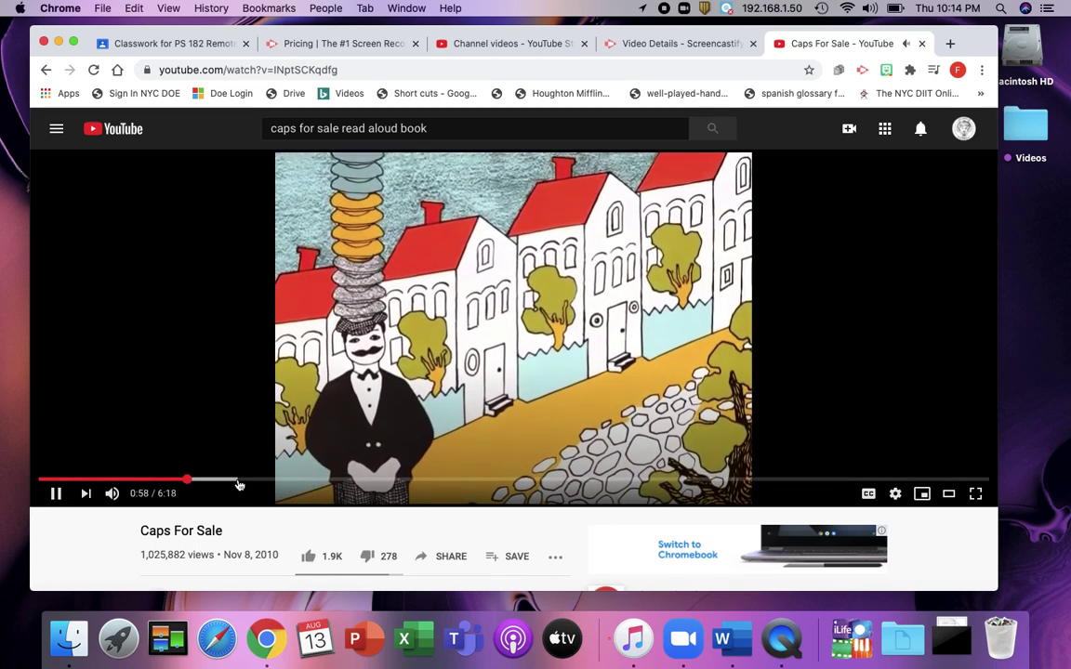
{"action": "left_click", "coordinate": [230, 480]}
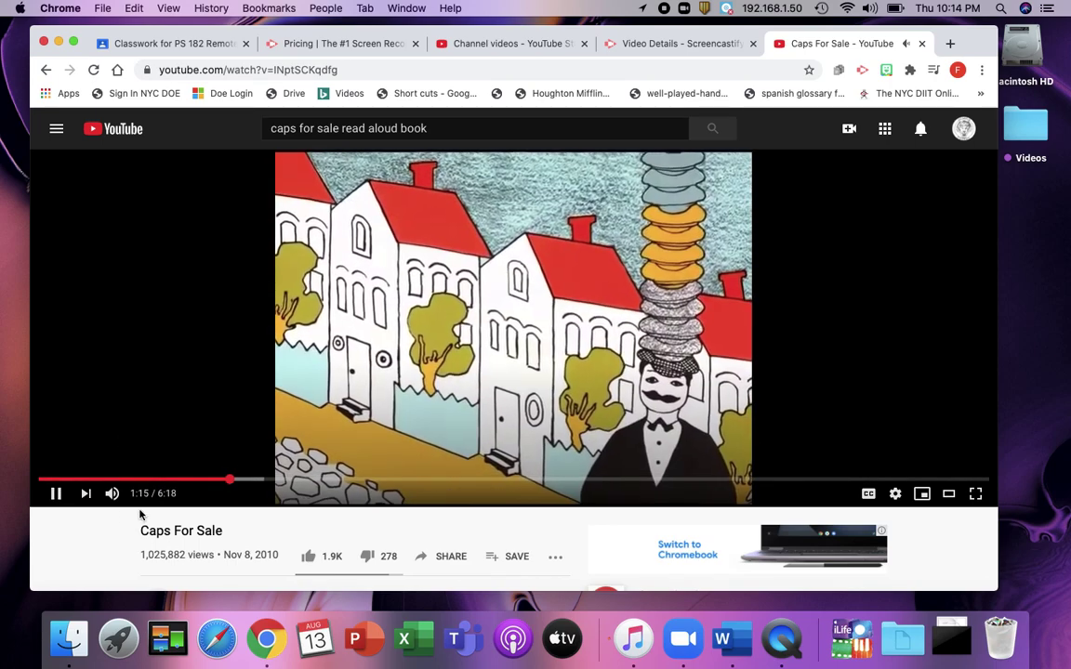
{"action": "left_click", "coordinate": [208, 332]}
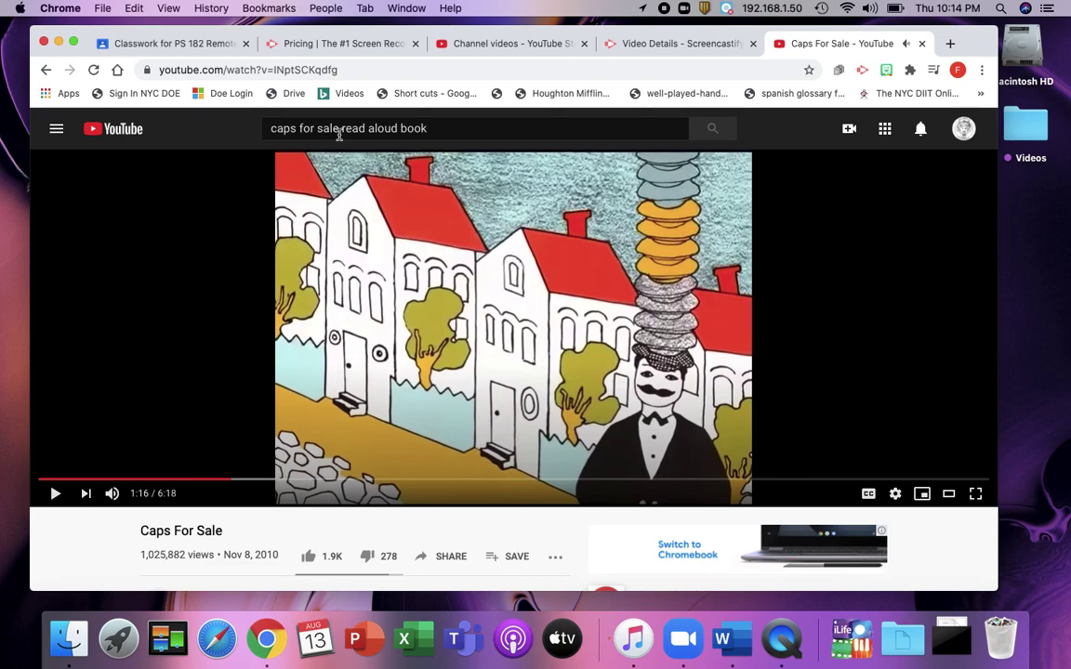
Return to the search results and open KidTimeStoryTime's "Caps For Sale READ ALOUD!" video.
{"action": "left_click", "coordinate": [46, 71]}
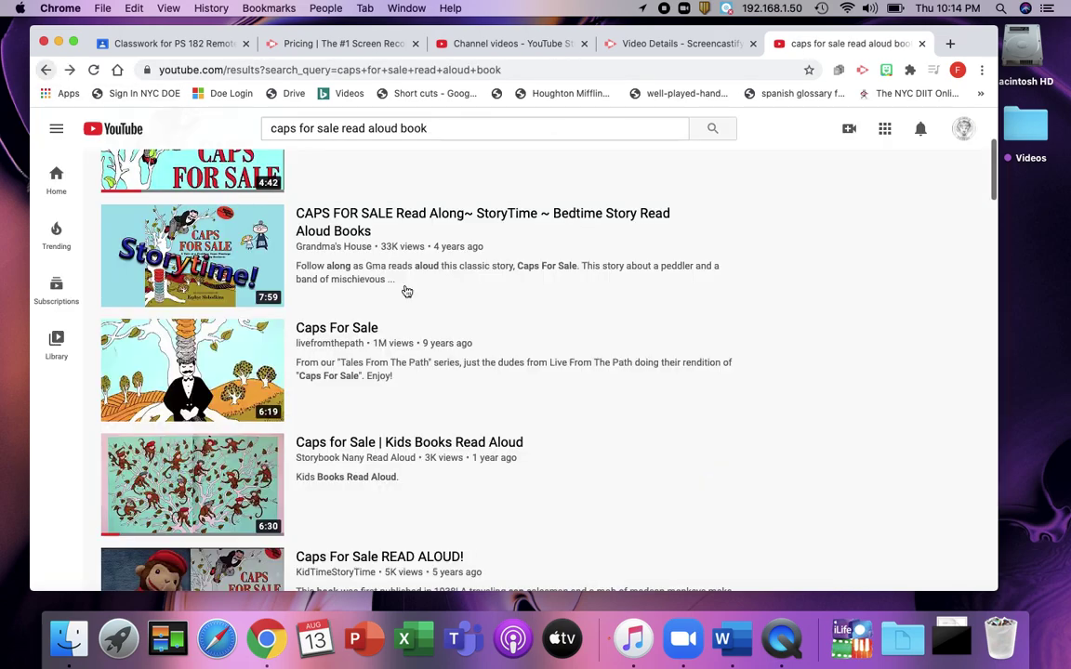
{"action": "scroll", "coordinate": [444, 314], "scroll_direction": "down", "scroll_amount": 2}
{"action": "scroll", "coordinate": [444, 314], "scroll_direction": "down", "scroll_amount": 2}
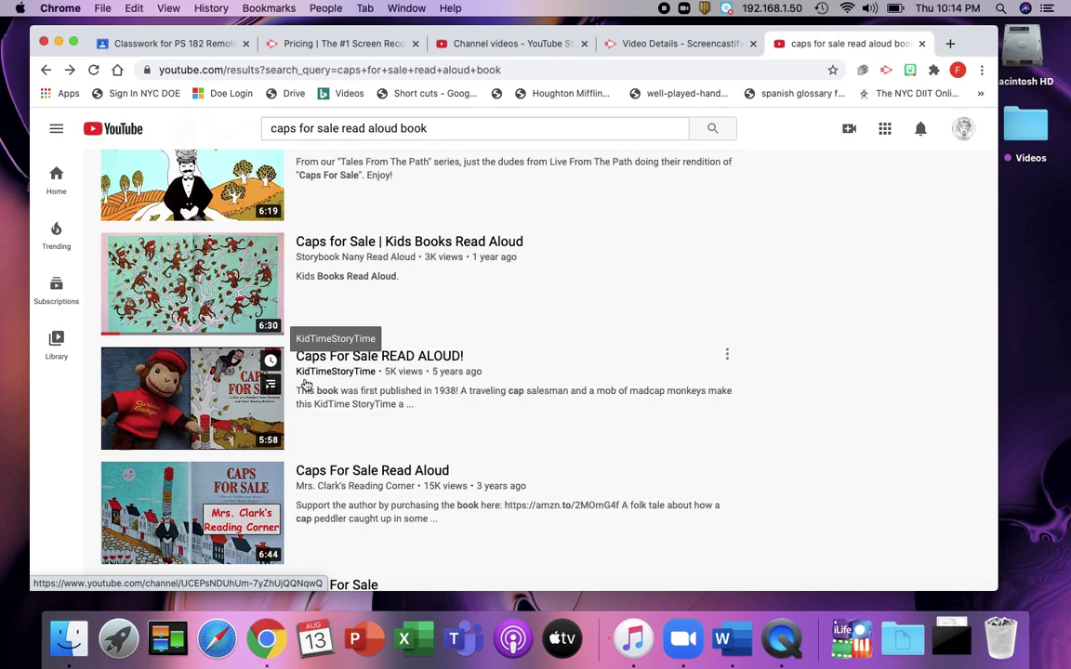
{"action": "left_click", "coordinate": [186, 398]}
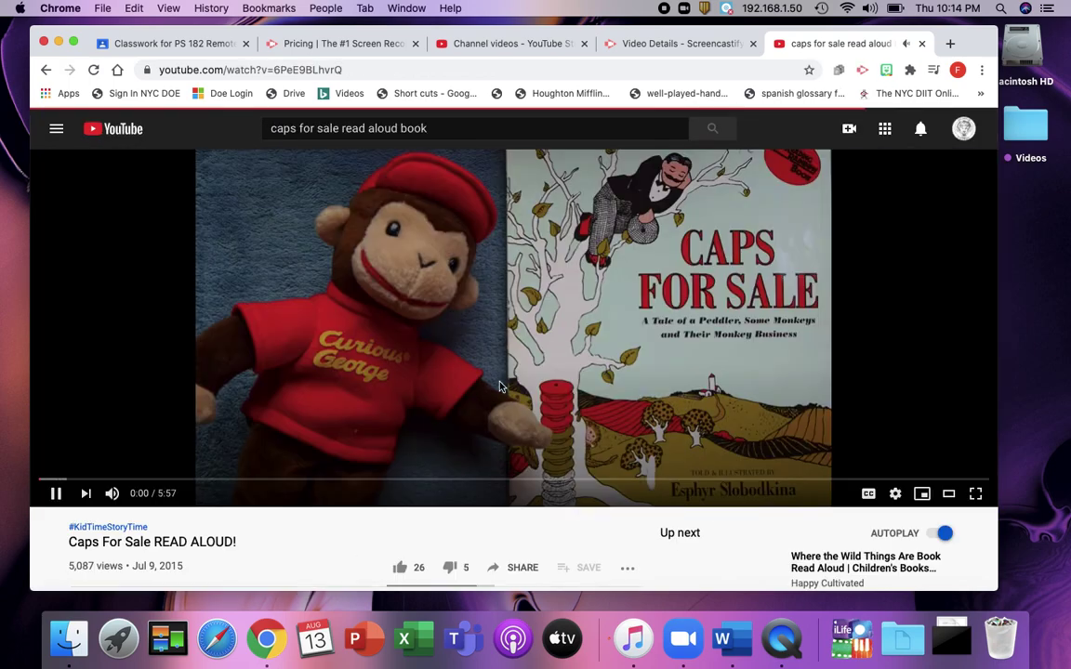
Pause the video on the "Once there was a peddler" page, then dismiss the ad overlay and mute the sound.
{"action": "left_click", "coordinate": [113, 480]}
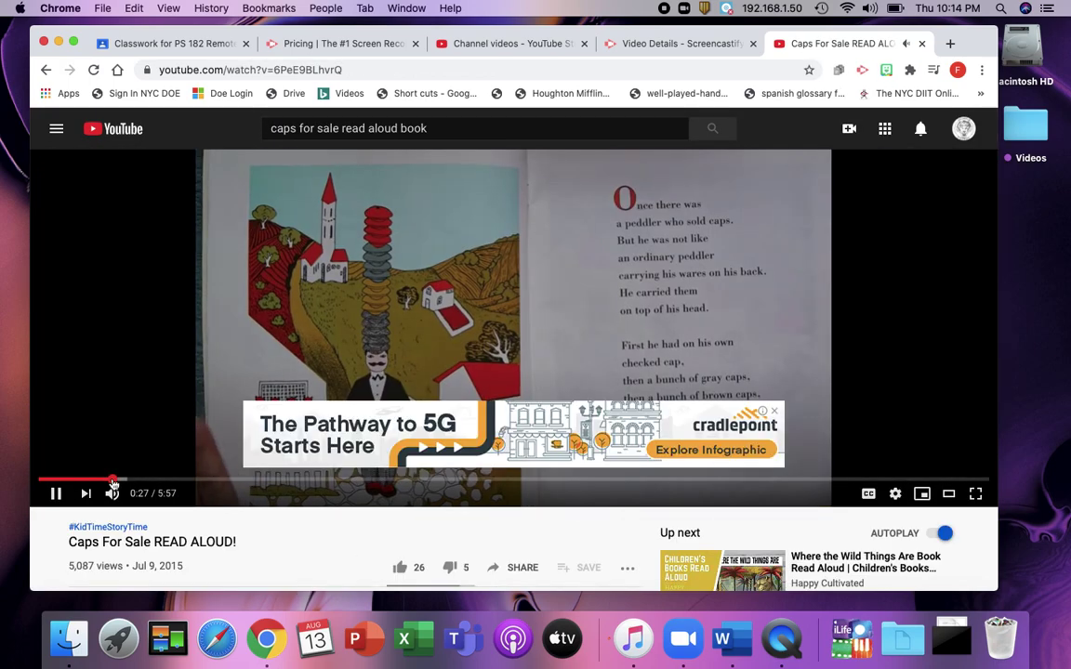
{"action": "left_click", "coordinate": [391, 321]}
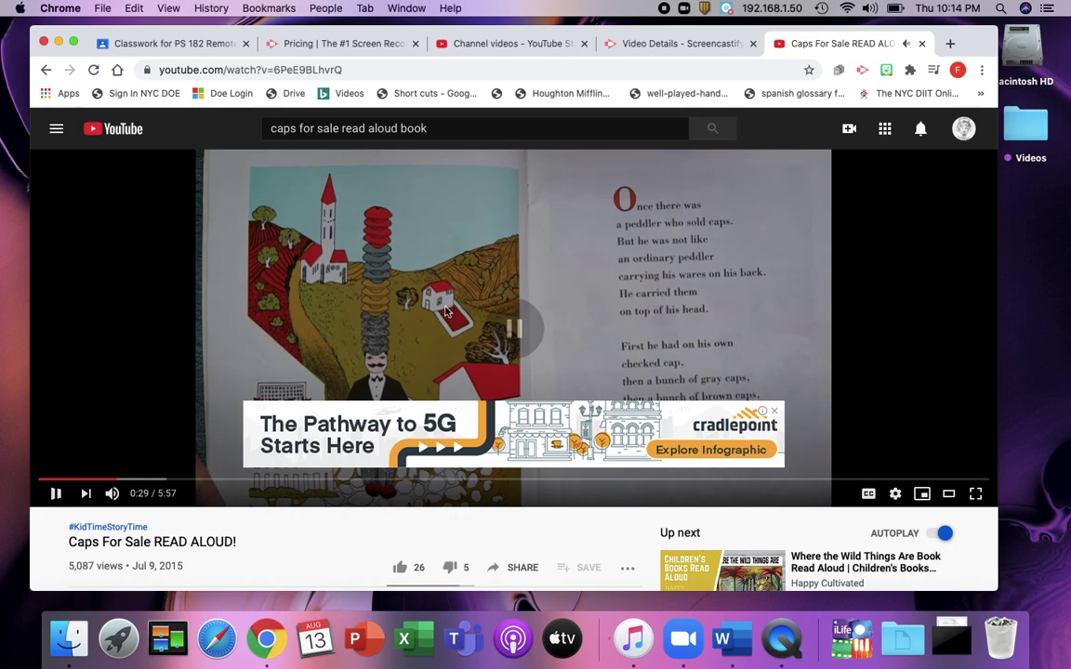
{"action": "left_click", "coordinate": [774, 411]}
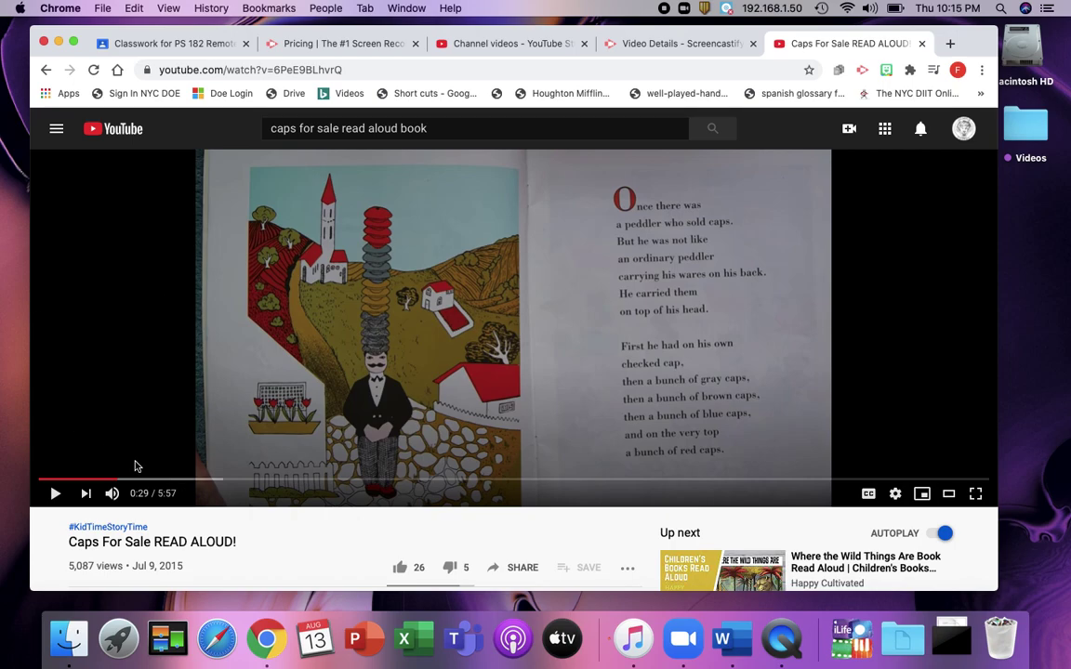
{"action": "left_click", "coordinate": [112, 494]}
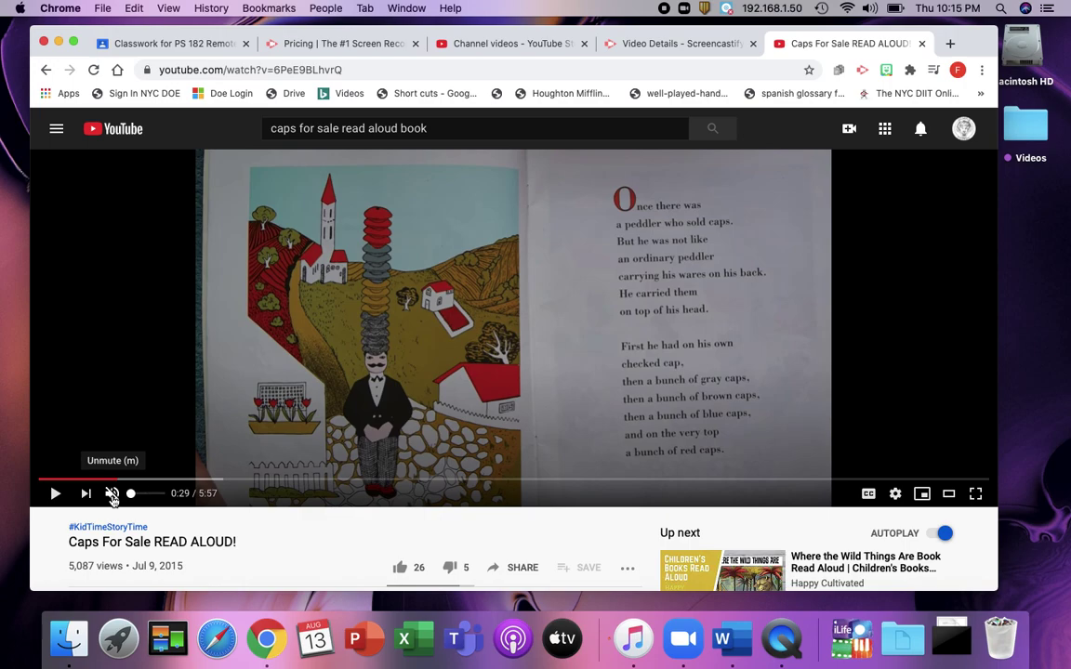
Start a Screencastify browser-tab recording with microphone and embedded webcam, and pause the recording on the first story page.
{"action": "left_click", "coordinate": [864, 72]}
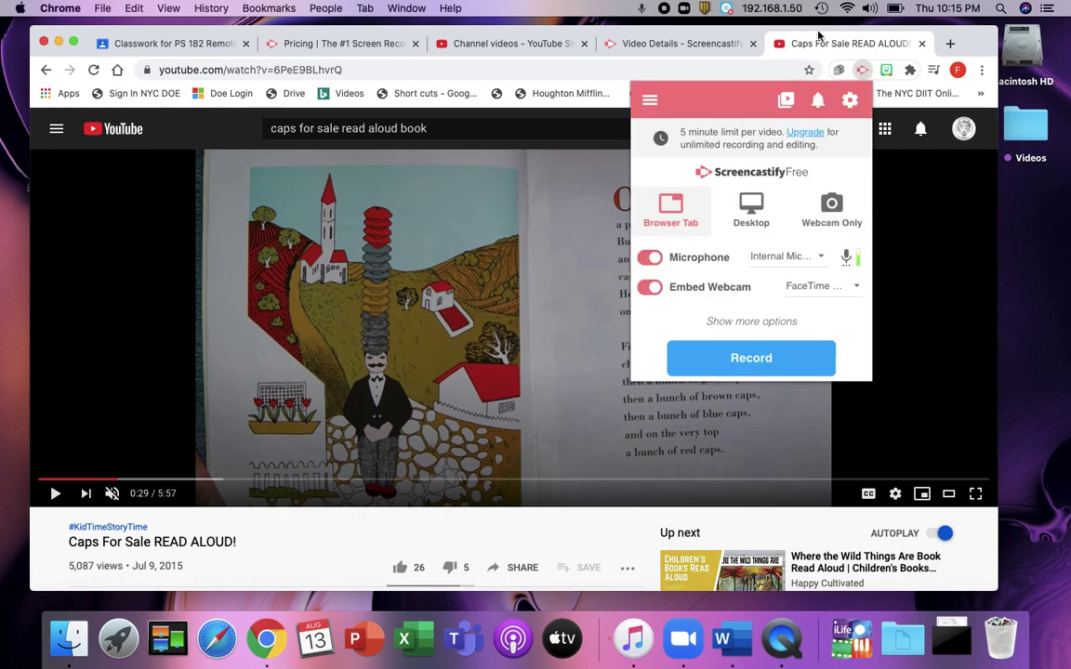
{"action": "left_click", "coordinate": [768, 363]}
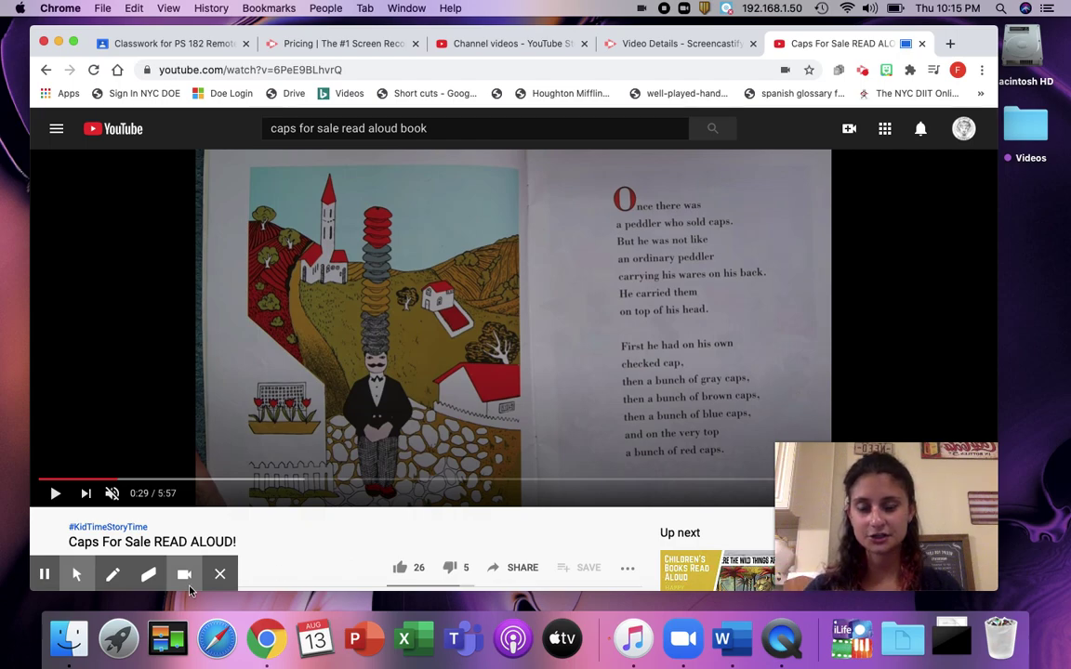
{"action": "left_click", "coordinate": [44, 574]}
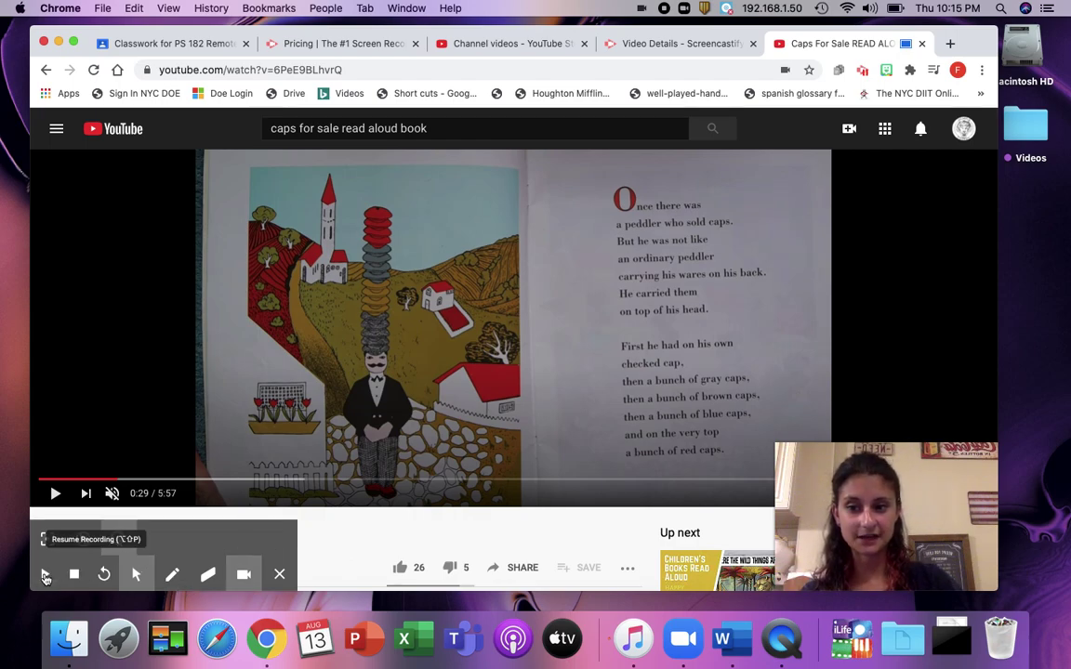
Advance the muted video to the "He walked up and down the streets" page and pause it while the recording is paused.
{"action": "left_click", "coordinate": [56, 498]}
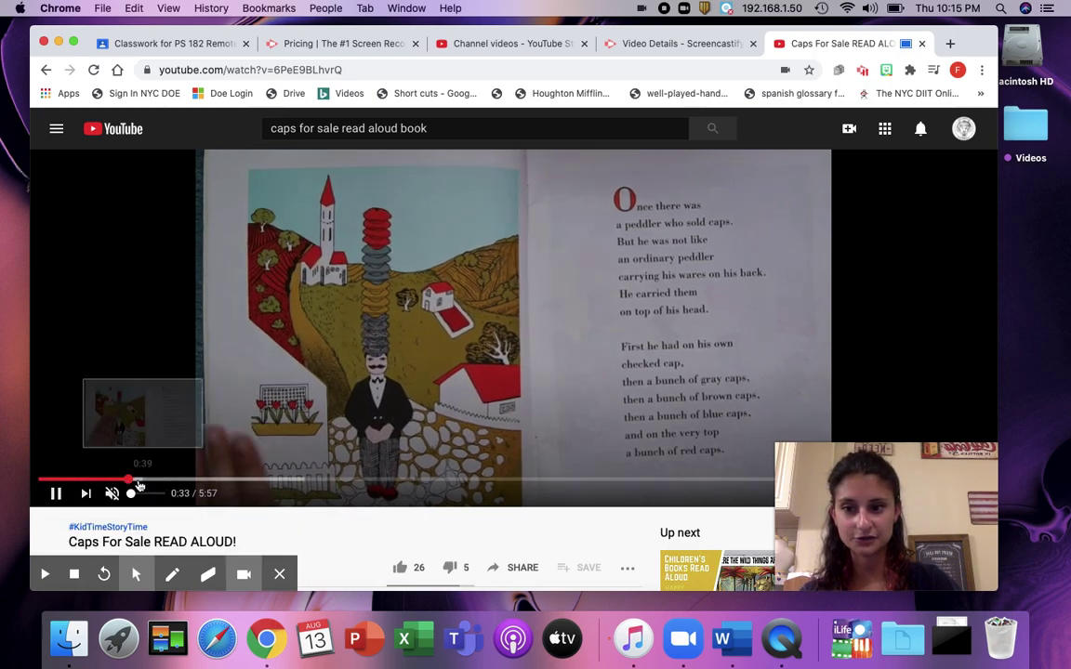
{"action": "left_click", "coordinate": [140, 481]}
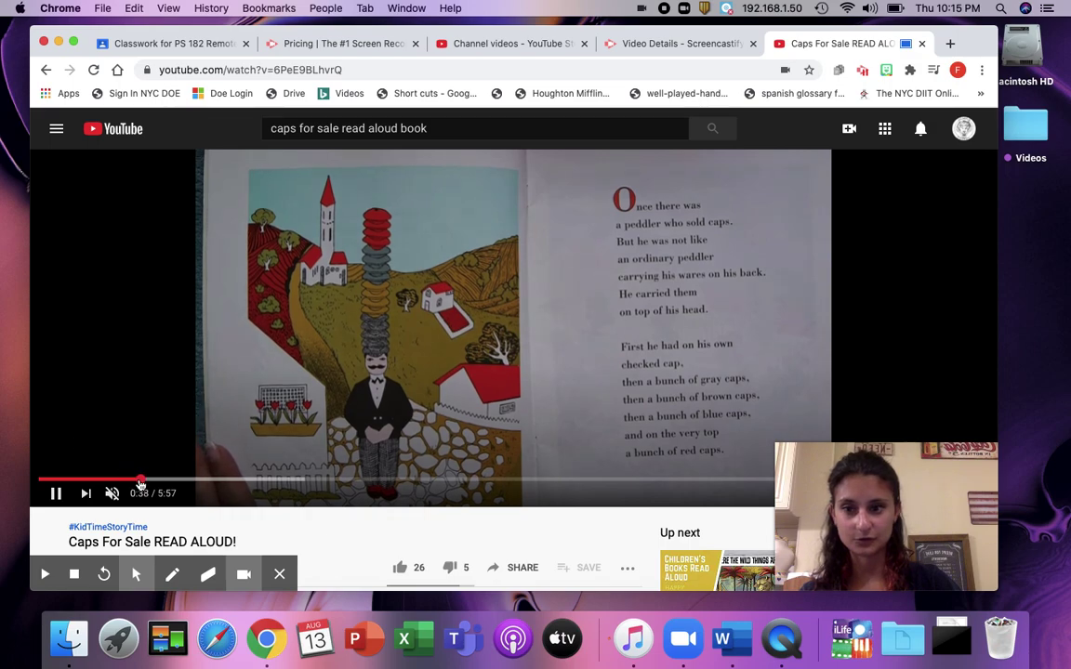
{"action": "left_click", "coordinate": [154, 481]}
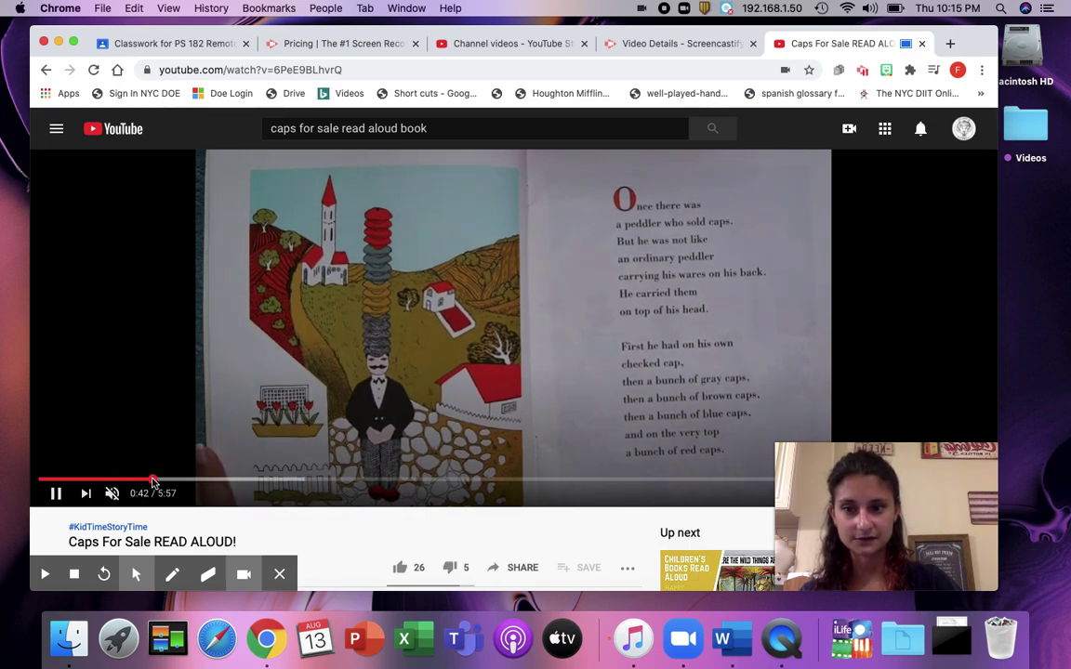
{"action": "left_click", "coordinate": [164, 480]}
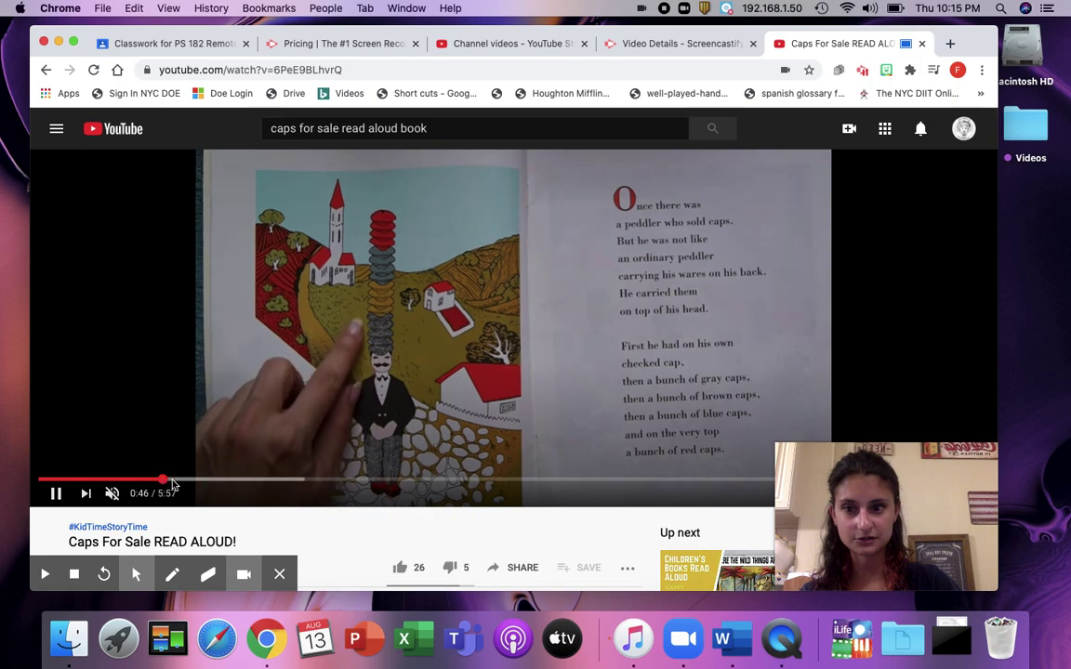
{"action": "left_click", "coordinate": [191, 481]}
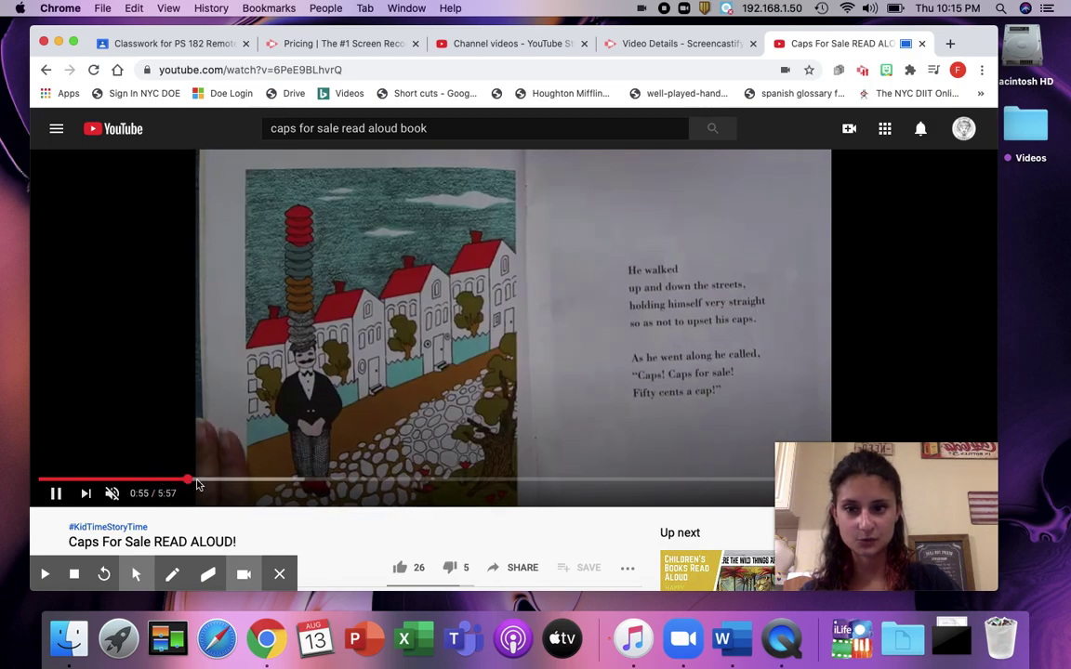
{"action": "left_click", "coordinate": [54, 493]}
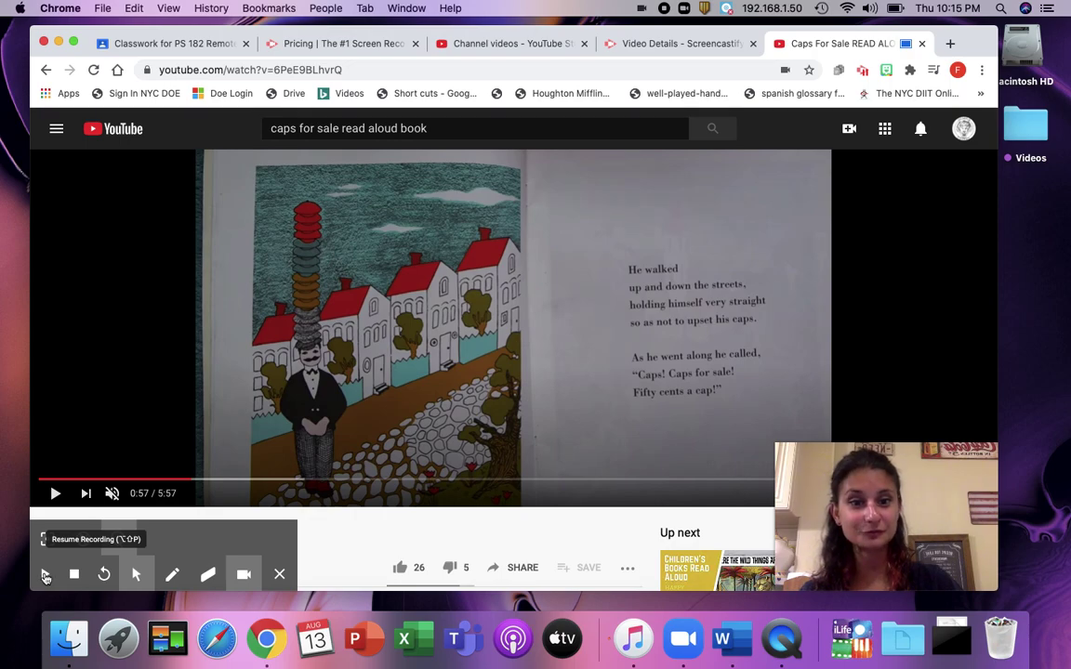
Resume and end the recording on the second story page, and unmute its playback on the video details page.
{"action": "left_click", "coordinate": [45, 576]}
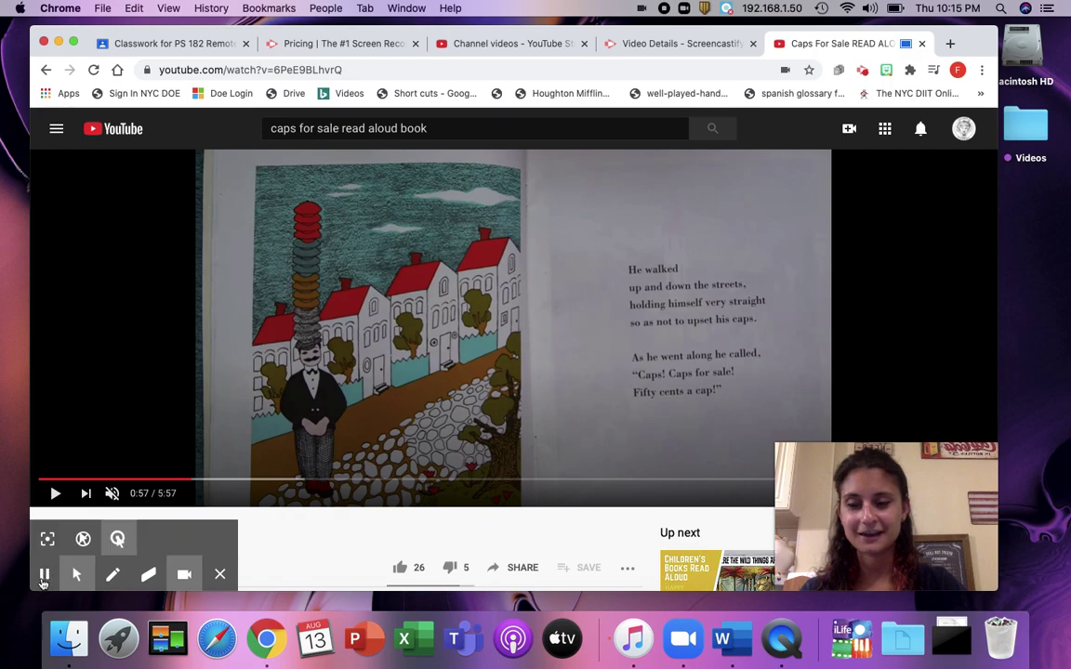
{"action": "left_click", "coordinate": [43, 576]}
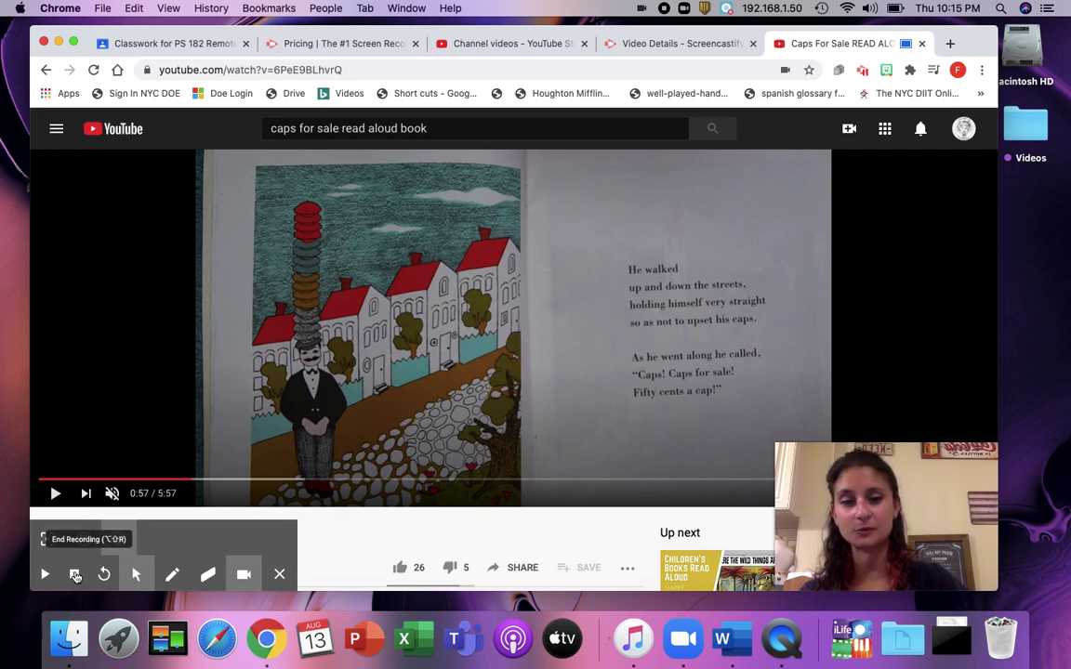
{"action": "left_click", "coordinate": [75, 576]}
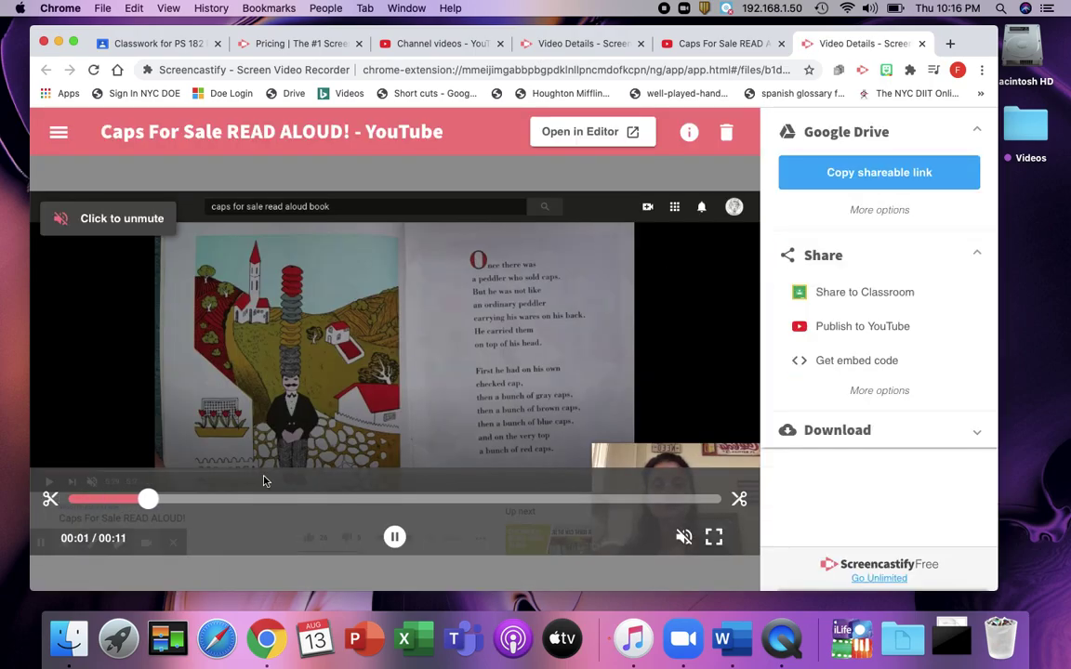
{"action": "left_click", "coordinate": [684, 537]}
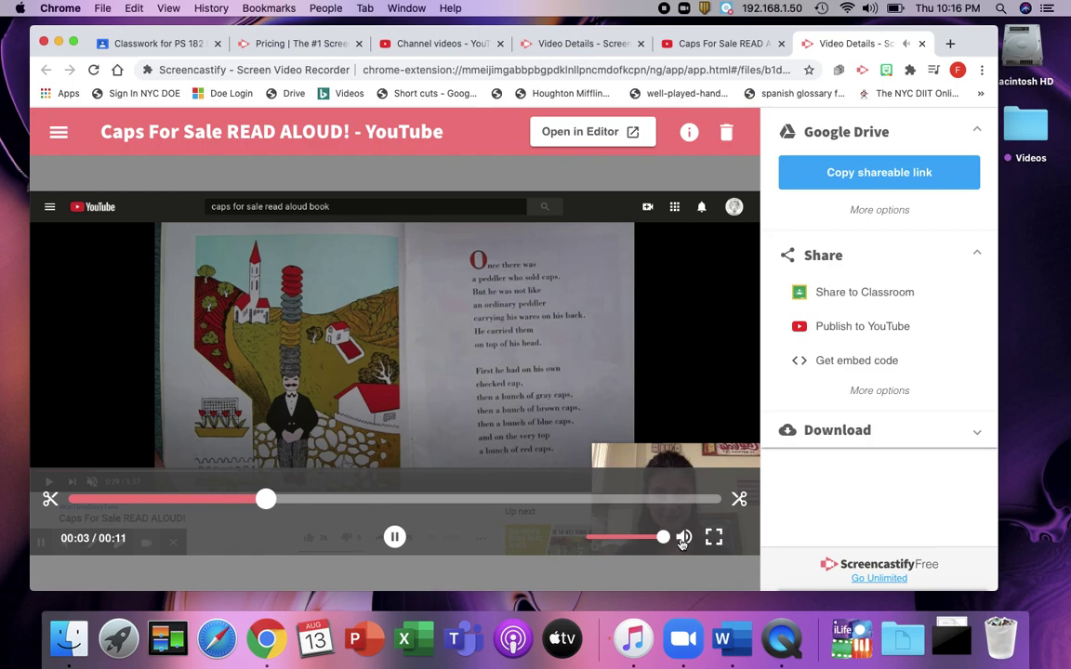